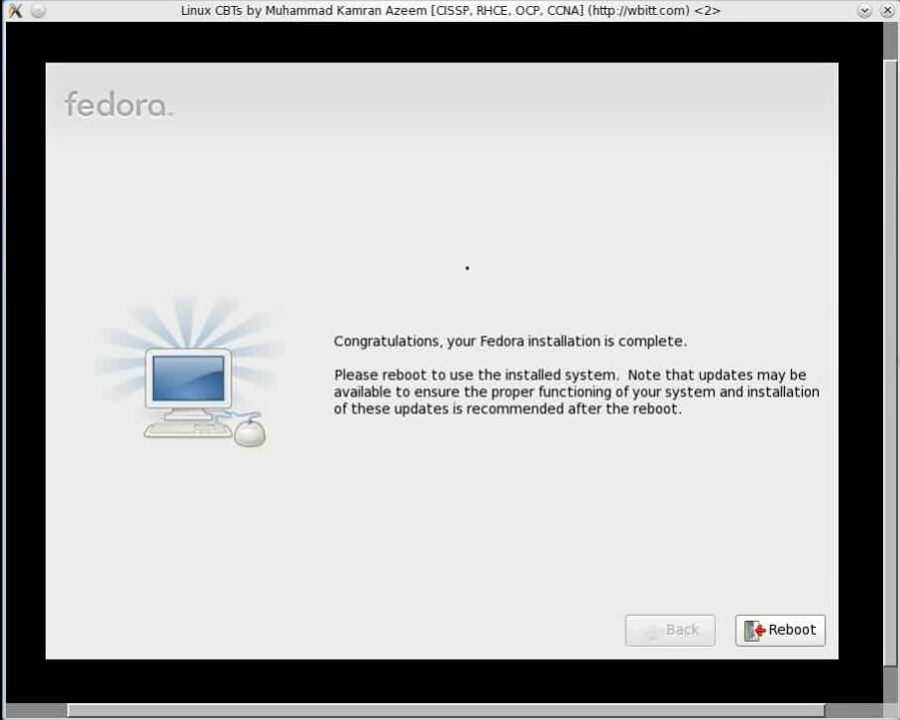
Reboot the newly installed guest, set the VNC window aside, and bring up the FedoraCBT console
{"action": "left_click", "coordinate": [779, 632]}
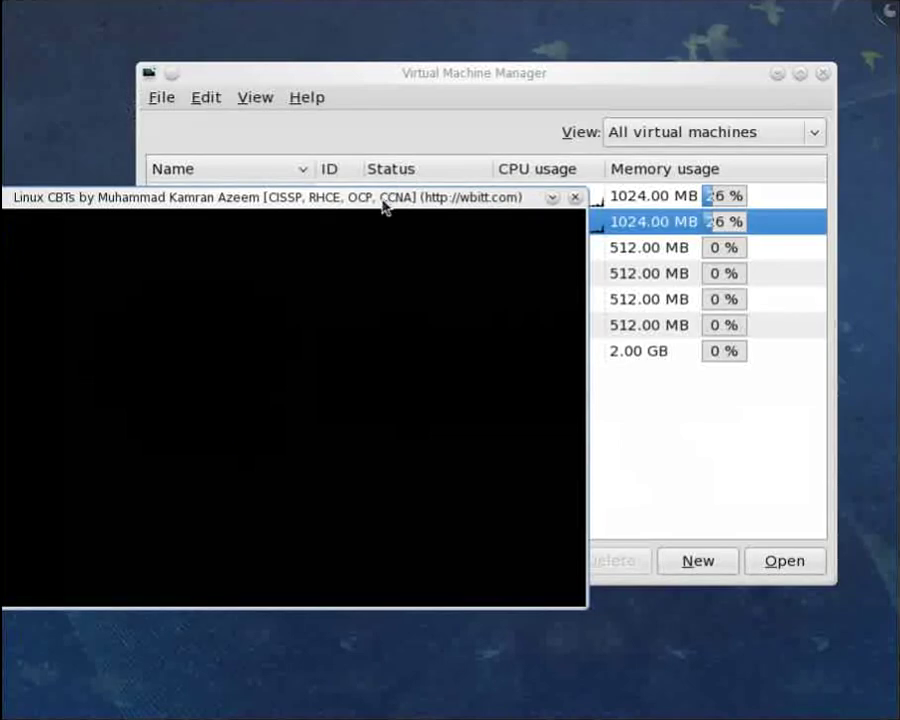
{"action": "left_click_drag", "start_coordinate": [407, 201], "coordinate": [586, 261]}
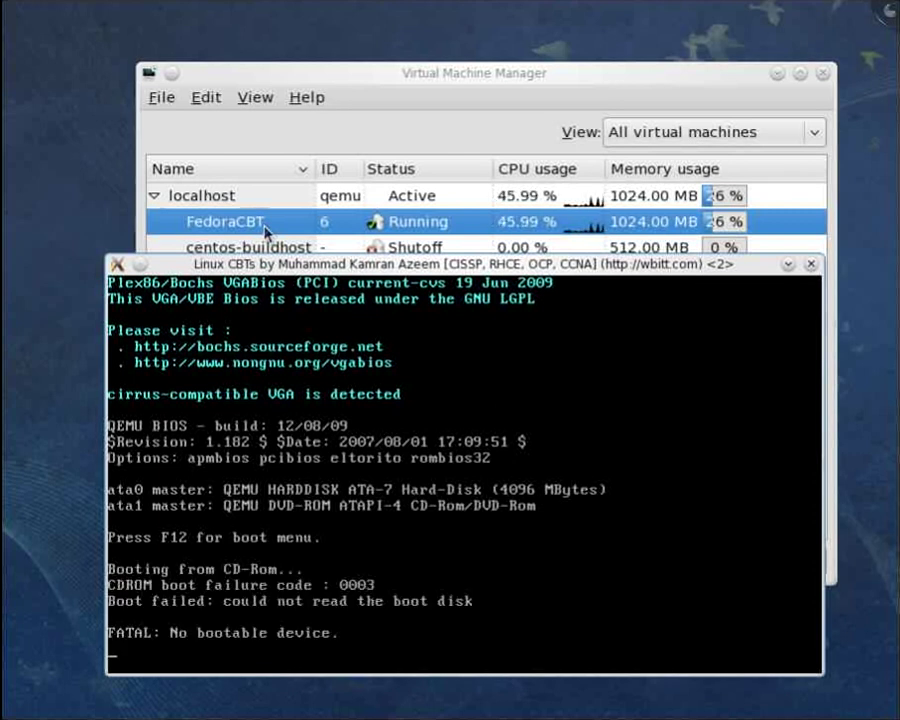
{"action": "left_click", "coordinate": [265, 227]}
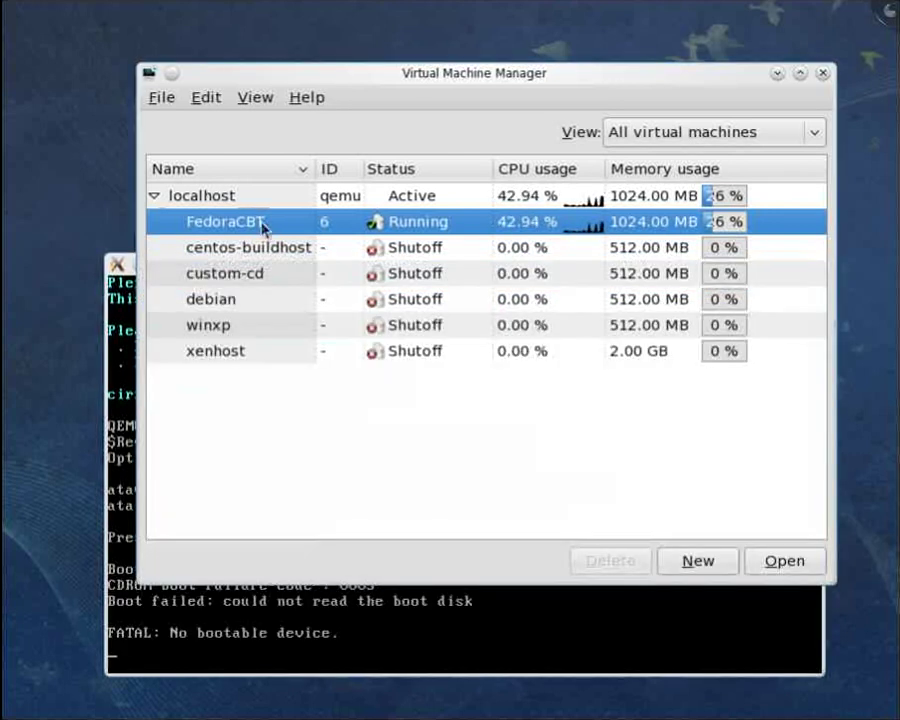
{"action": "left_click", "coordinate": [198, 100]}
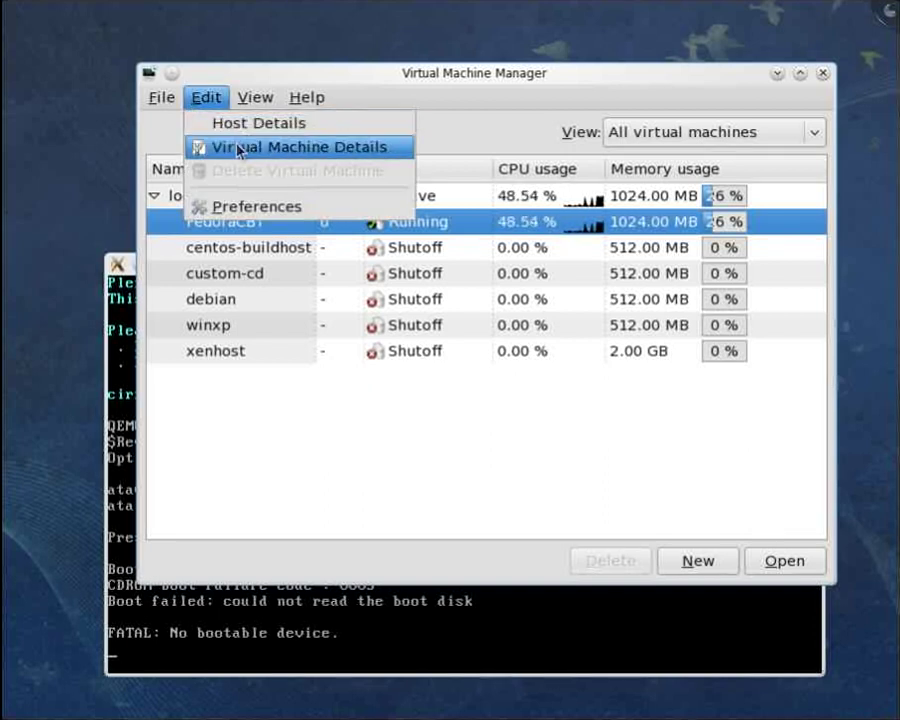
{"action": "left_click", "coordinate": [276, 686]}
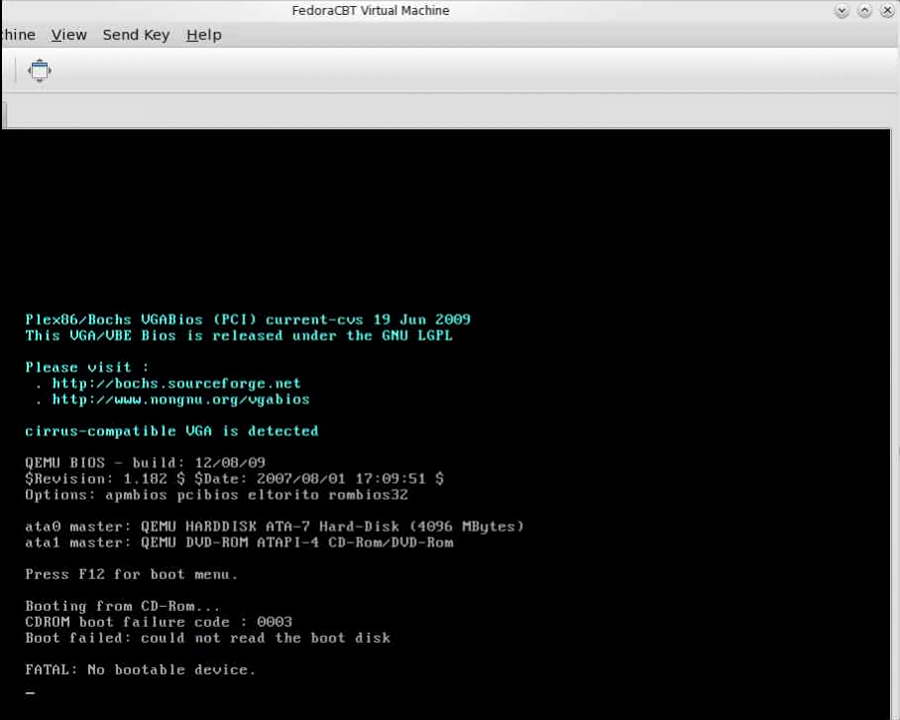
Force off the FedoraCBT virtual machine via Shut Down > Force Off and confirm with Yes
{"action": "left_click", "coordinate": [3, 70]}
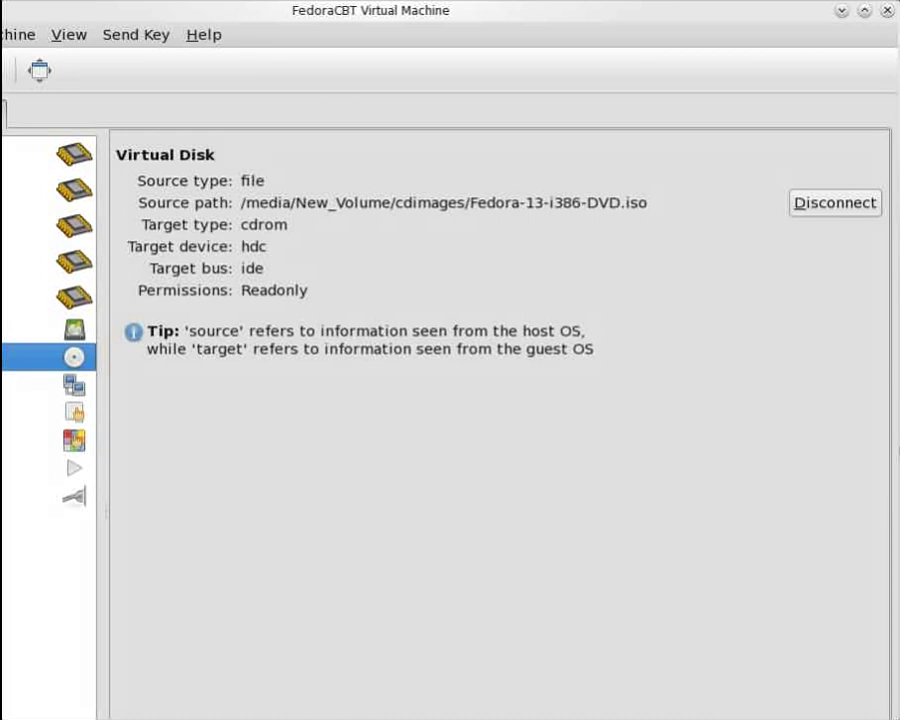
{"action": "left_click", "coordinate": [3, 112]}
{"action": "left_click", "coordinate": [3, 70]}
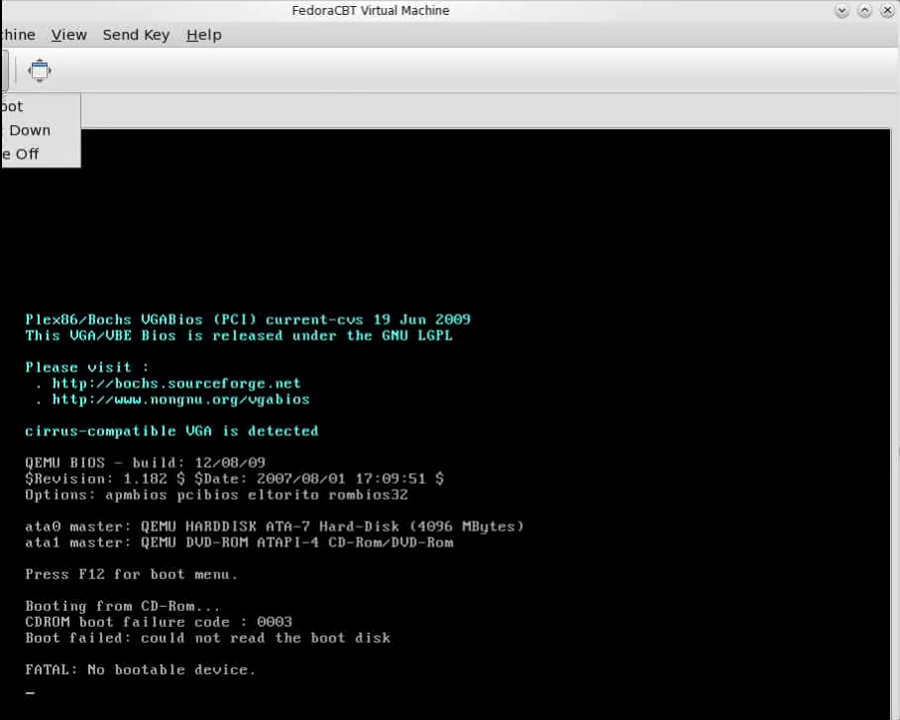
{"action": "left_click", "coordinate": [12, 132]}
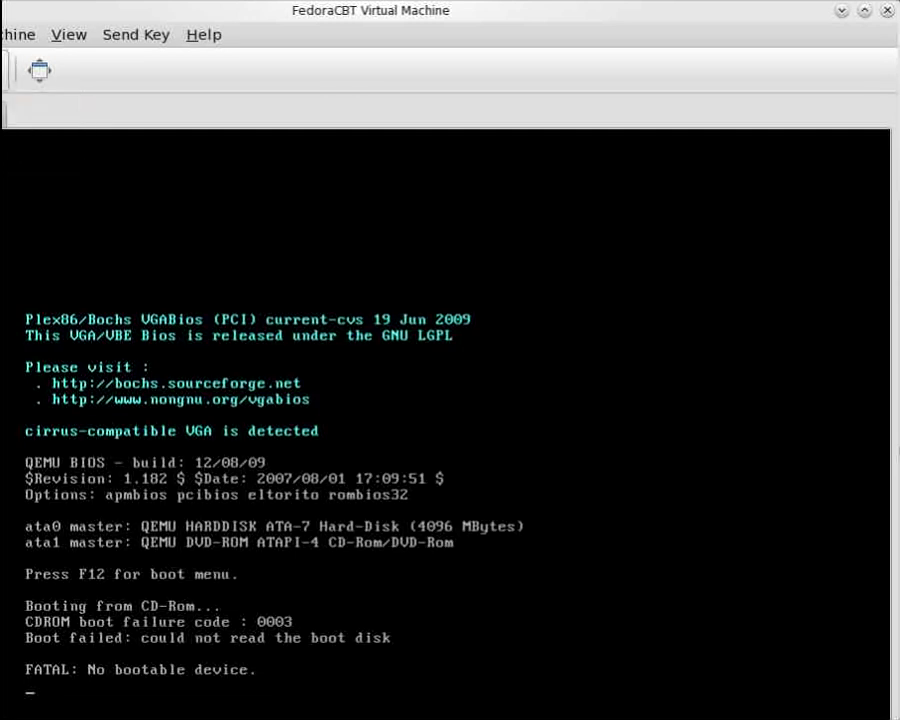
{"action": "left_click", "coordinate": [3, 70]}
{"action": "left_click", "coordinate": [12, 152]}
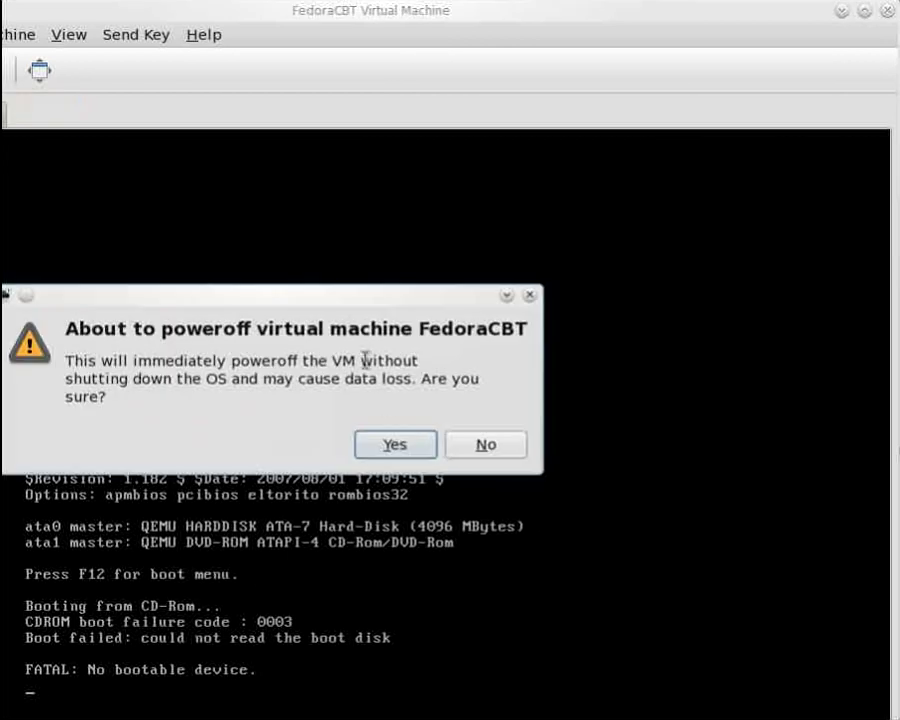
{"action": "left_click", "coordinate": [398, 450]}
Show FedoraCBT's hardware details, viewing the hda disk and then the boot options
{"action": "left_click", "coordinate": [3, 114]}
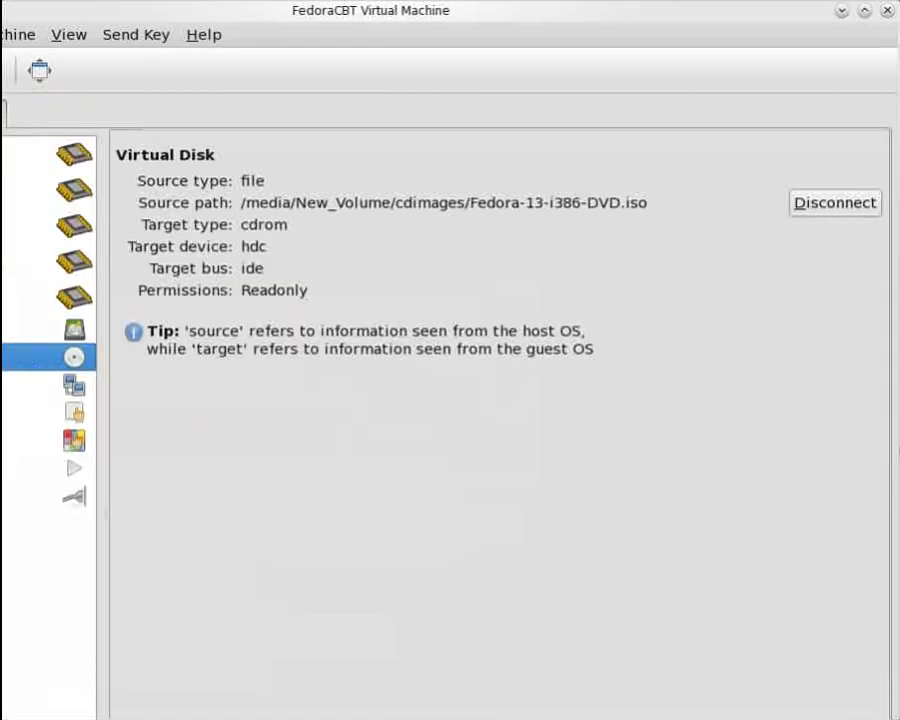
{"action": "left_click", "coordinate": [4, 329]}
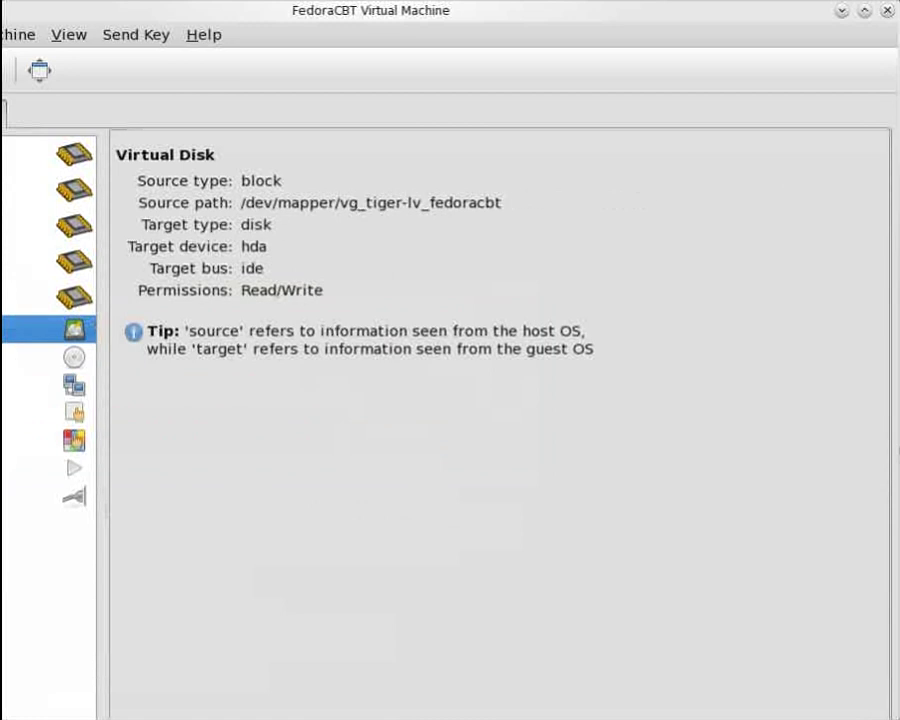
{"action": "left_click", "coordinate": [4, 297]}
Set FedoraCBT's boot device to Hard Disk
{"action": "left_click", "coordinate": [131, 274]}
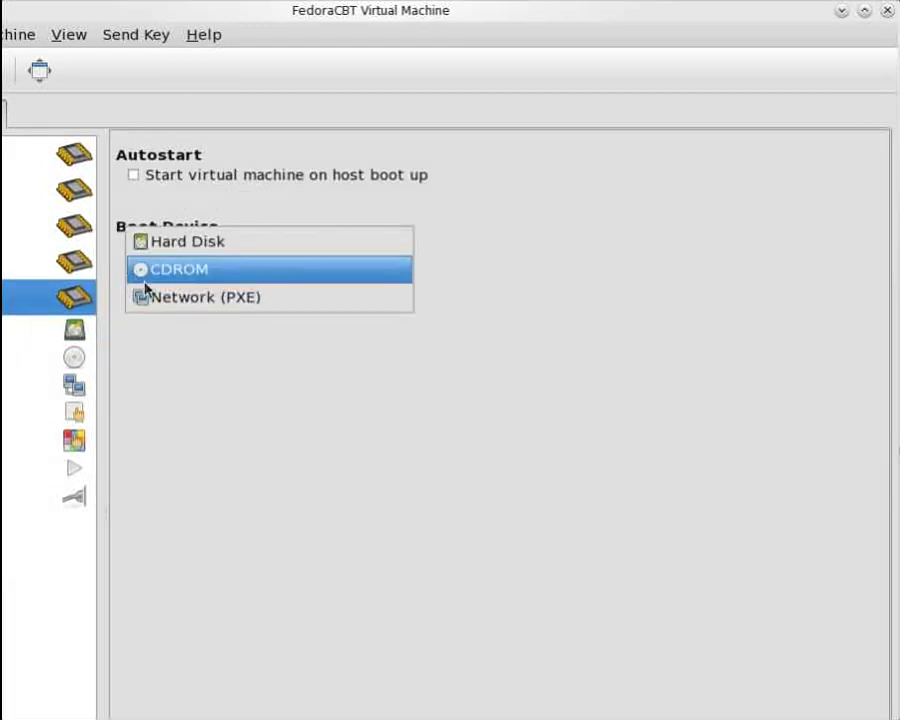
{"action": "left_click", "coordinate": [160, 252]}
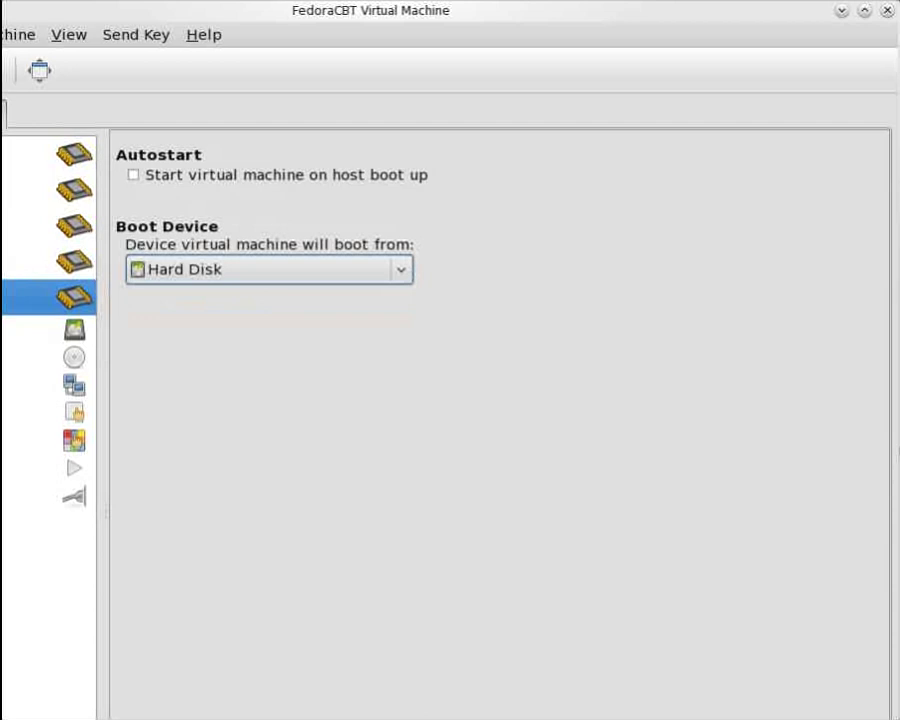
{"action": "left_click", "coordinate": [866, 20]}
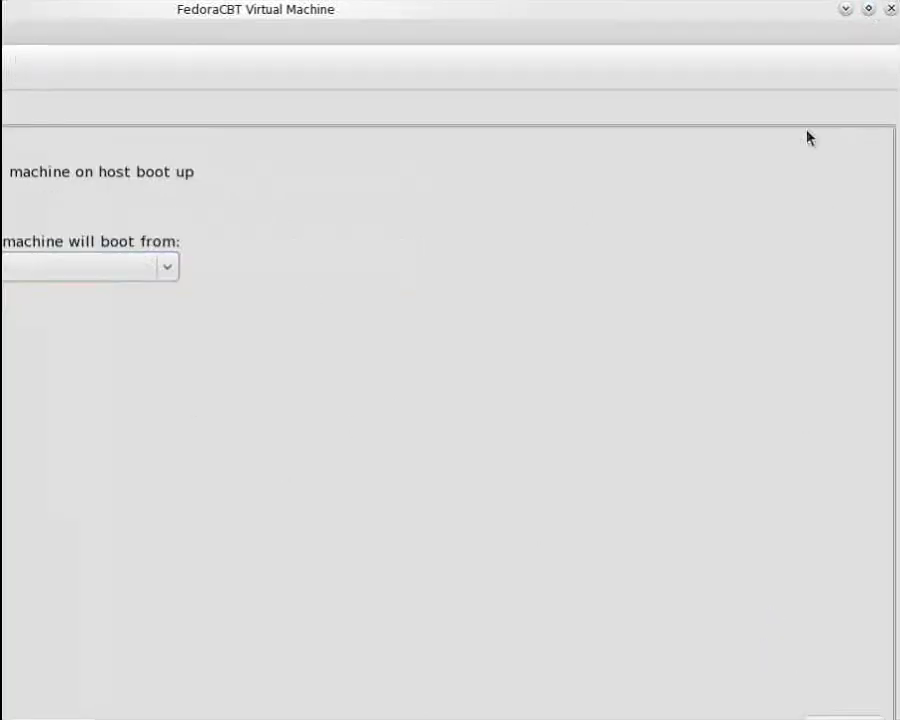
{"action": "left_click", "coordinate": [868, 18]}
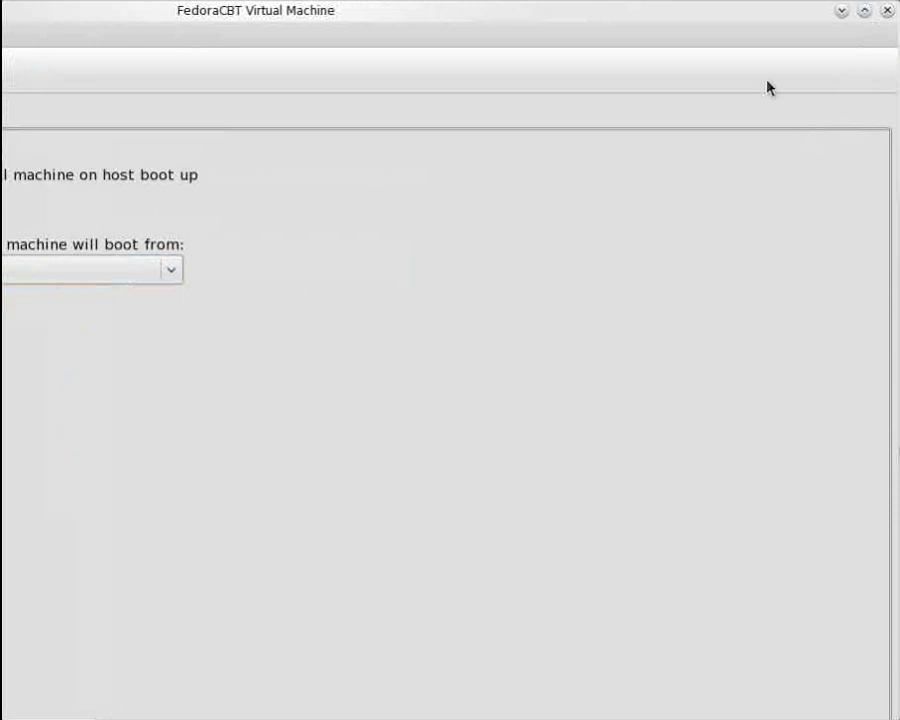
{"action": "left_click_drag", "start_coordinate": [894, 74], "coordinate": [472, 77]}
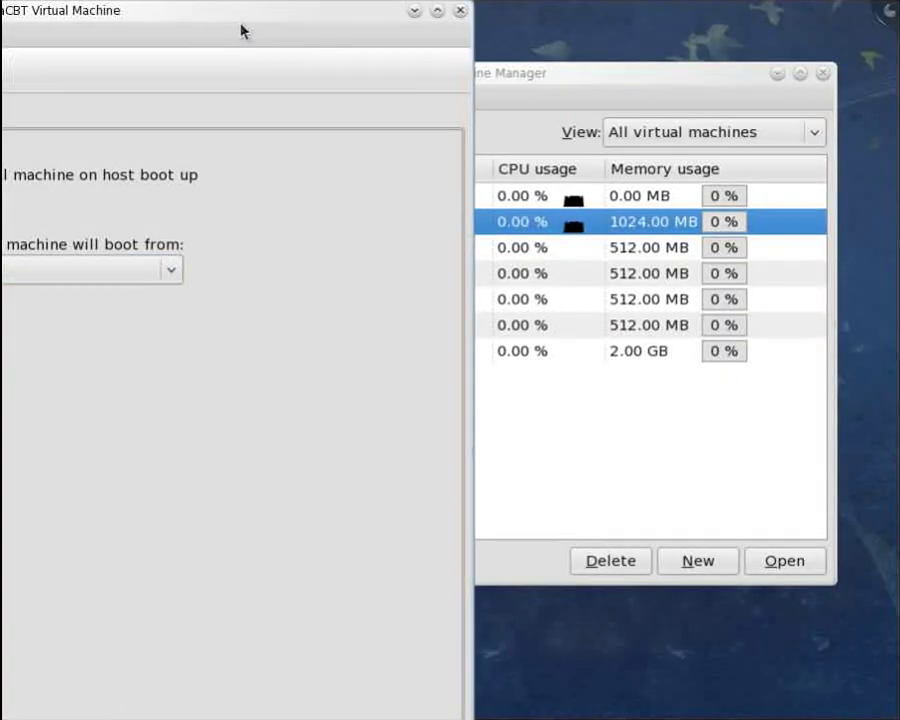
{"action": "left_click", "coordinate": [434, 12]}
{"action": "left_click_drag", "start_coordinate": [608, 10], "coordinate": [584, 26]}
Disconnect the Fedora 13 DVD image from the hdc CD-ROM drive
{"action": "left_click", "coordinate": [100, 329]}
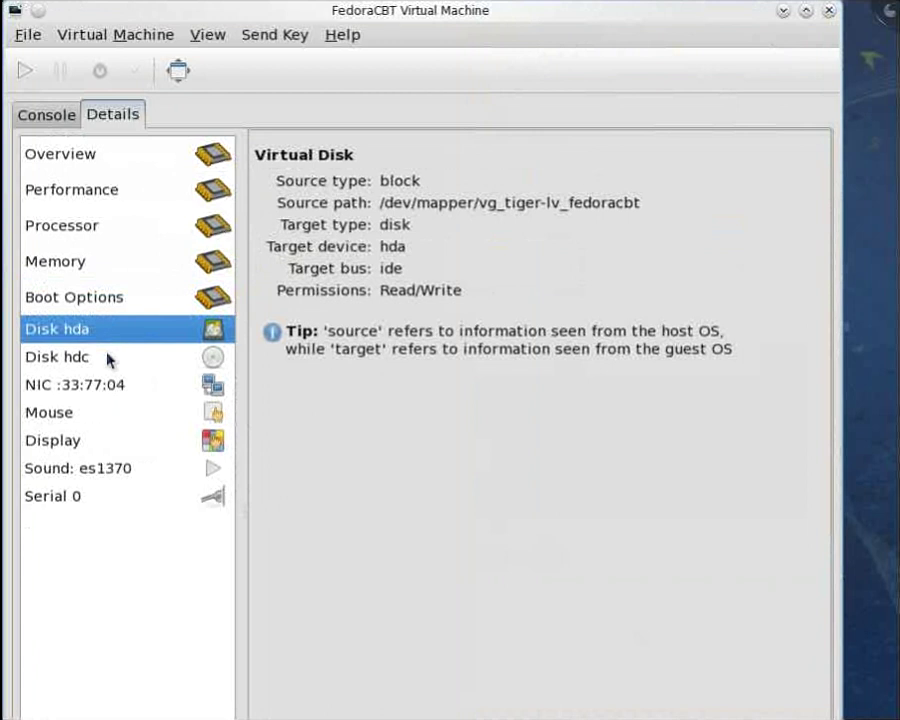
{"action": "left_click", "coordinate": [110, 358]}
{"action": "left_click", "coordinate": [754, 203]}
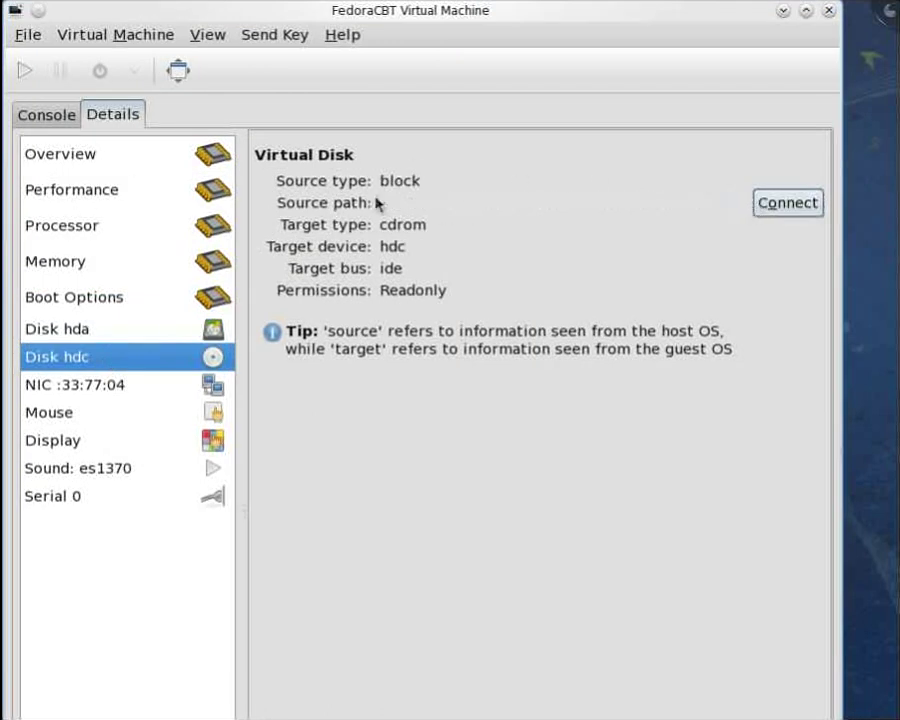
Run the FedoraCBT guest again from its console
{"action": "left_click", "coordinate": [806, 12]}
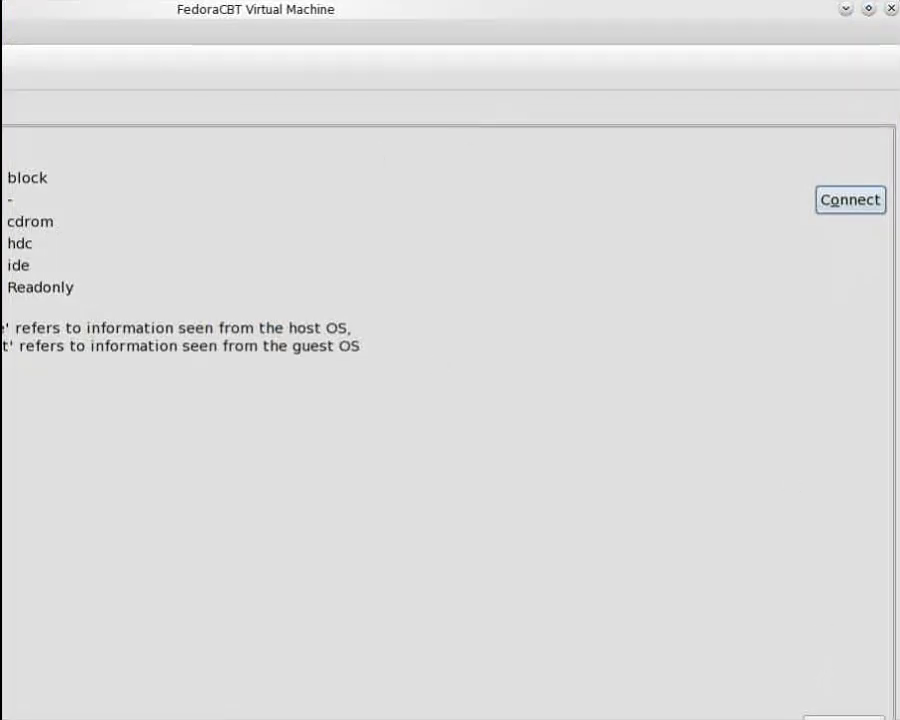
{"action": "left_click", "coordinate": [869, 10]}
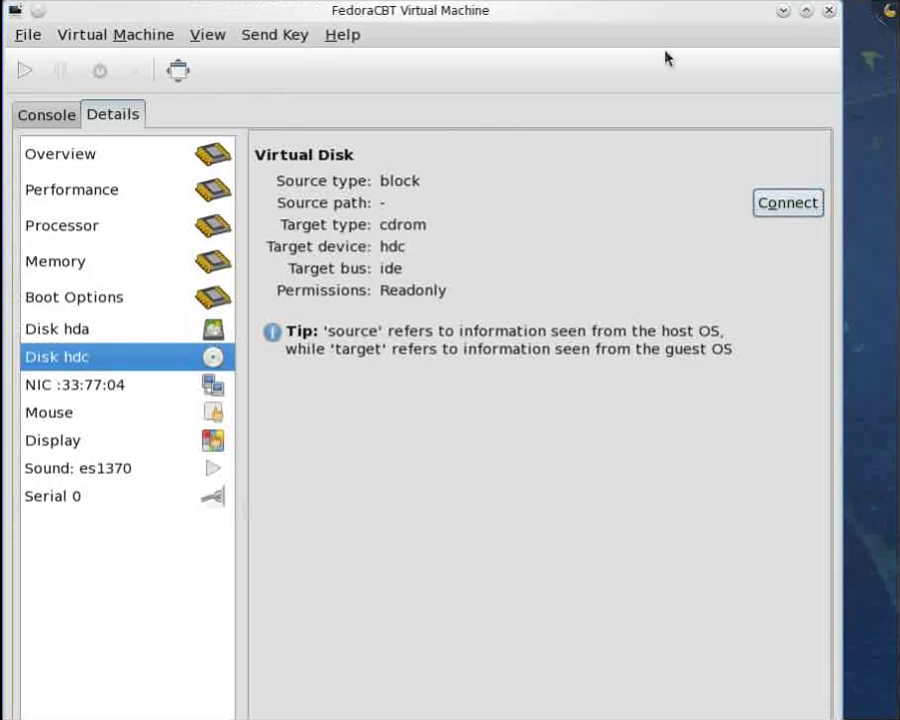
{"action": "left_click", "coordinate": [72, 114]}
{"action": "left_click", "coordinate": [33, 80]}
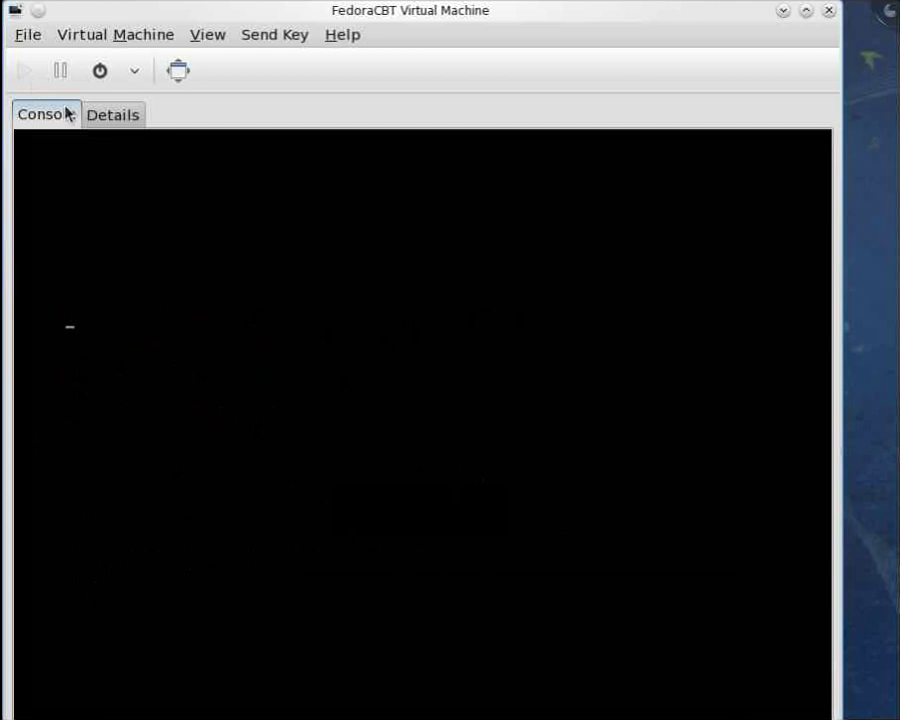
Release the pointer from the guest with Ctrl+Alt and minimize the FedoraCBT console window
{"action": "left_click", "coordinate": [310, 250]}
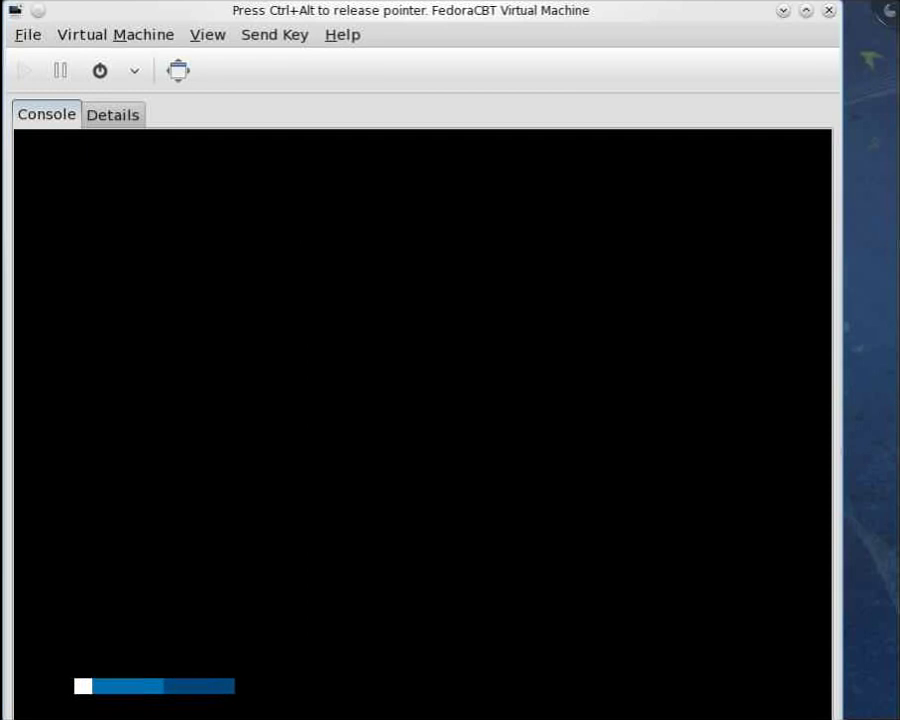
{"action": "key", "text": "ctrl+alt"}
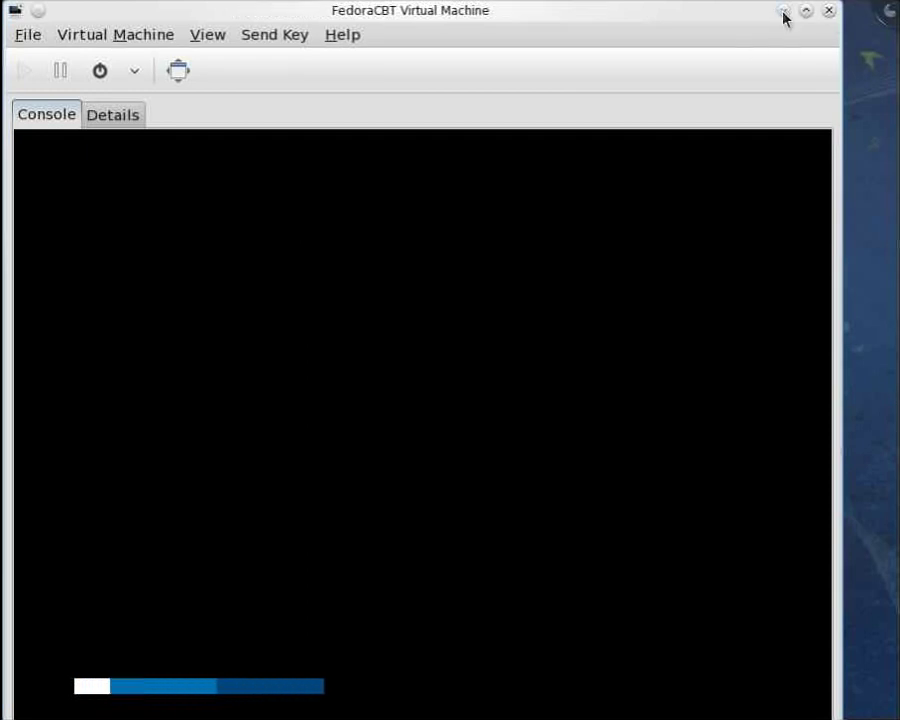
{"action": "left_click", "coordinate": [784, 12]}
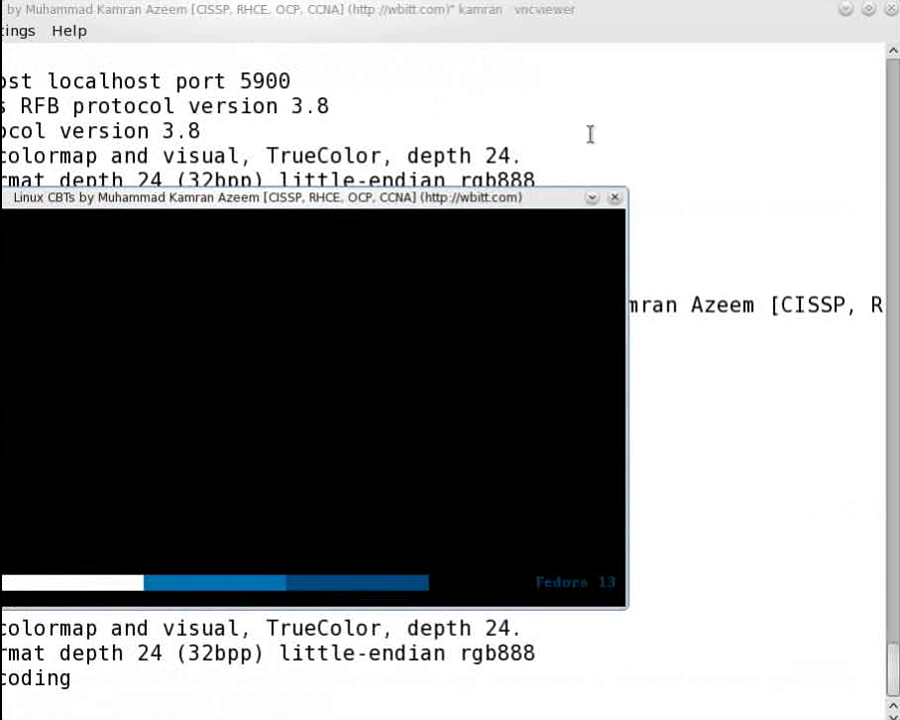
Minimize the terminal and Virtual Machine Manager, positioning the VNC viewer while the guest boots
{"action": "left_click", "coordinate": [845, 9]}
{"action": "left_click_drag", "start_coordinate": [460, 197], "coordinate": [656, 152]}
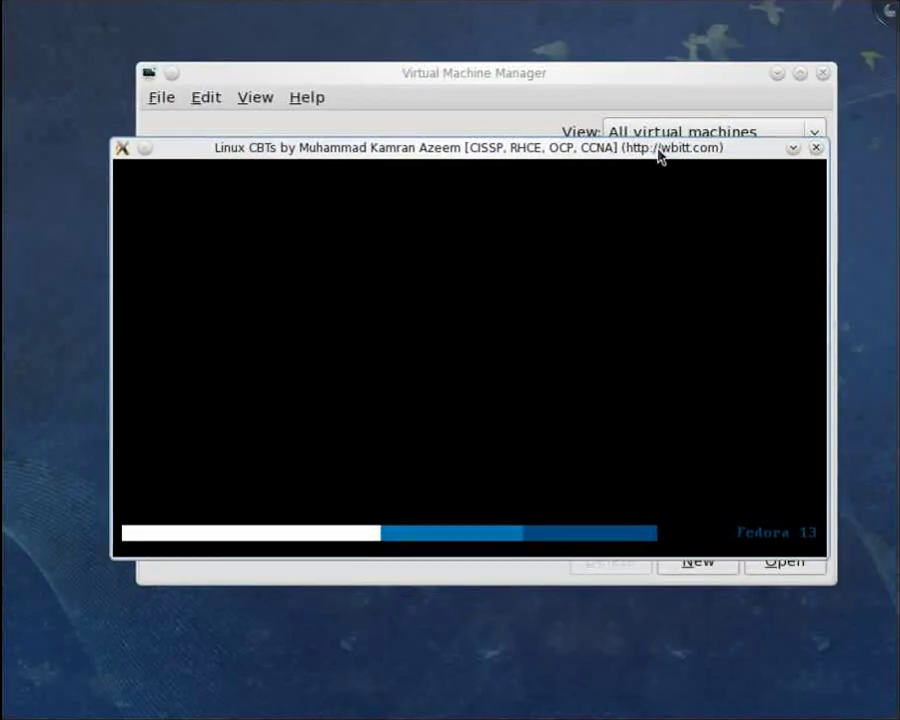
{"action": "left_click", "coordinate": [777, 75]}
{"action": "left_click_drag", "start_coordinate": [697, 150], "coordinate": [707, 140]}
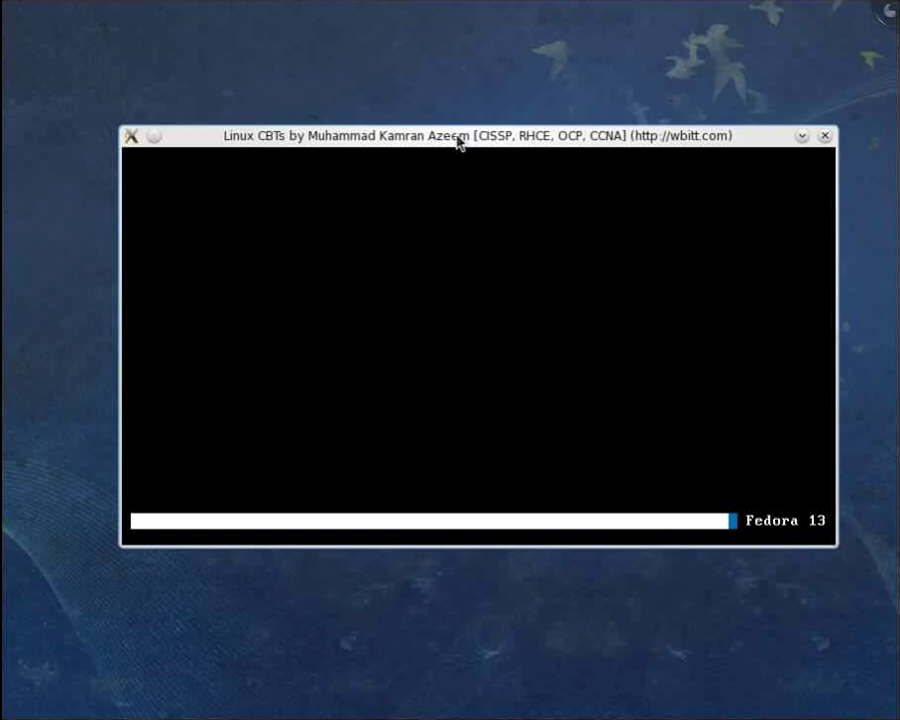
{"action": "left_click_drag", "start_coordinate": [456, 137], "coordinate": [412, 149]}
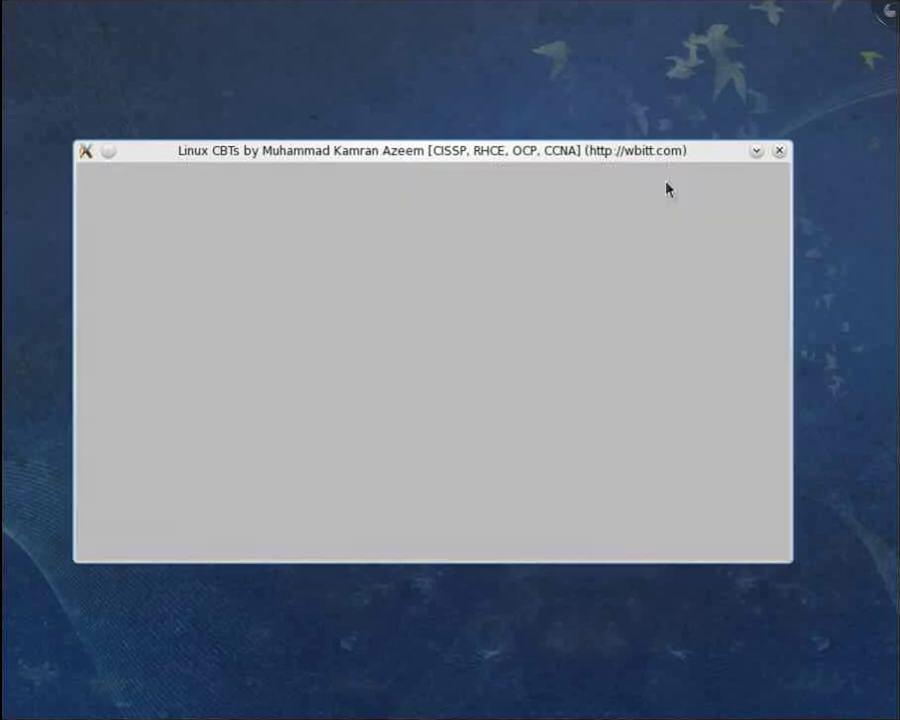
Move the VNC viewer to the top-left so the firstboot Welcome page fills it
{"action": "mouse_move", "coordinate": [639, 153]}
{"action": "left_mouse_down"}
{"action": "mouse_move", "coordinate": [436, 202]}
{"action": "mouse_move", "coordinate": [655, 135]}
{"action": "mouse_move", "coordinate": [647, 147]}
{"action": "left_mouse_up"}
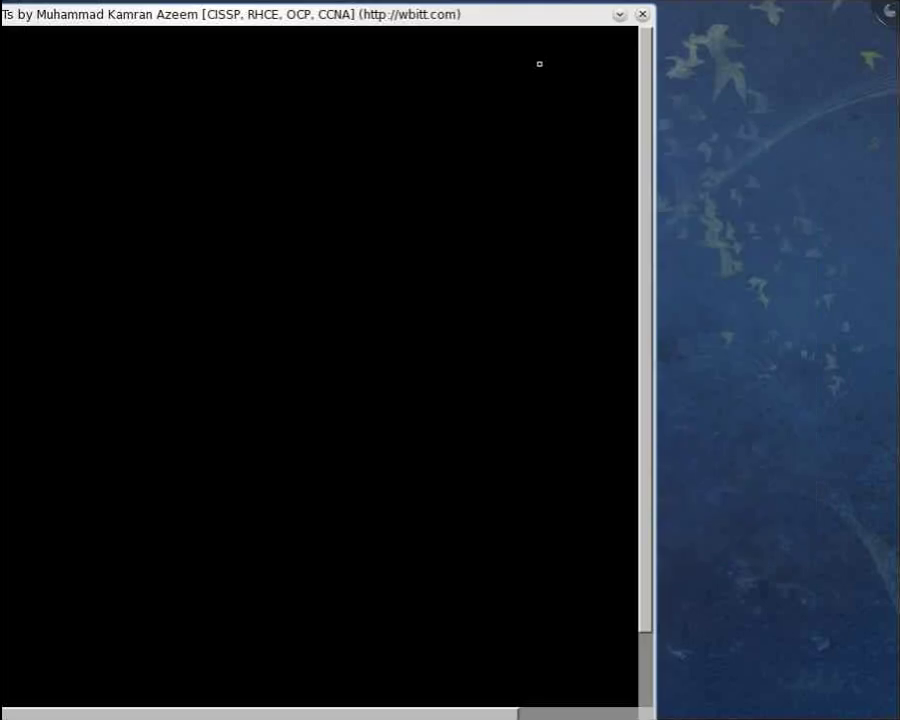
{"action": "left_click_drag", "start_coordinate": [540, 15], "coordinate": [751, 10]}
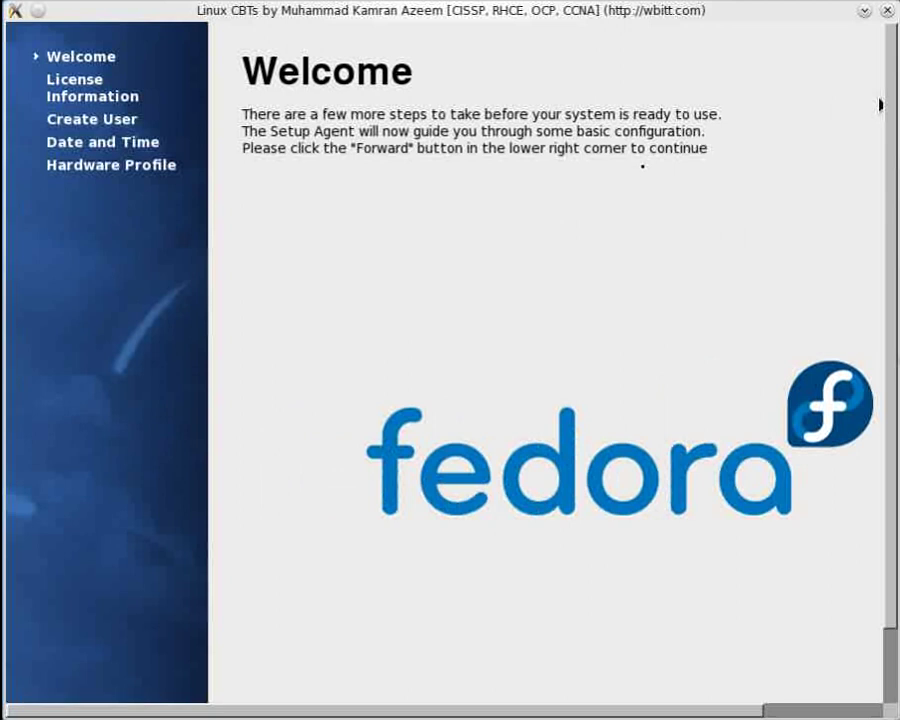
Advance the setup agent past the Welcome and License Information pages to Create User
{"action": "scroll", "coordinate": [889, 181], "scroll_direction": "down", "scroll_amount": 1}
{"action": "scroll", "coordinate": [889, 181], "scroll_direction": "down", "scroll_amount": 1}
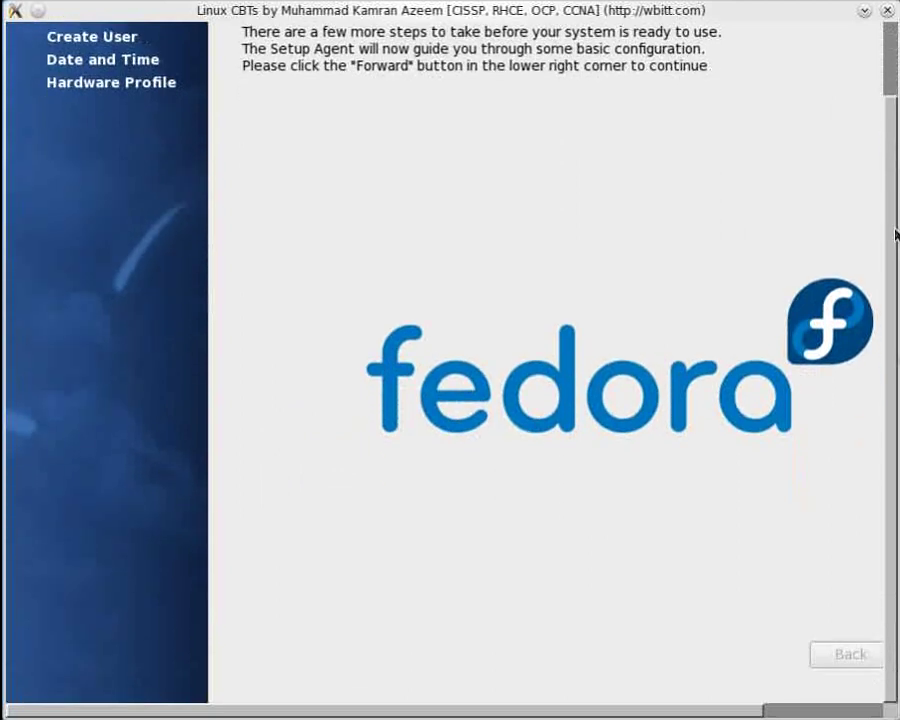
{"action": "scroll", "coordinate": [895, 235], "scroll_direction": "up", "scroll_amount": 2}
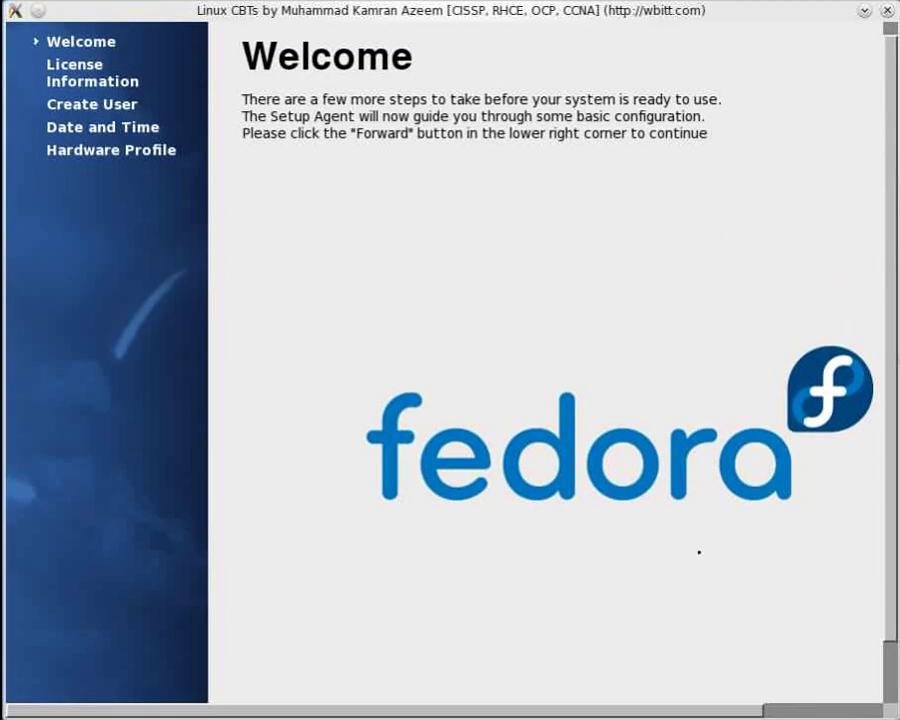
{"action": "left_click_drag", "start_coordinate": [622, 710], "coordinate": [758, 709]}
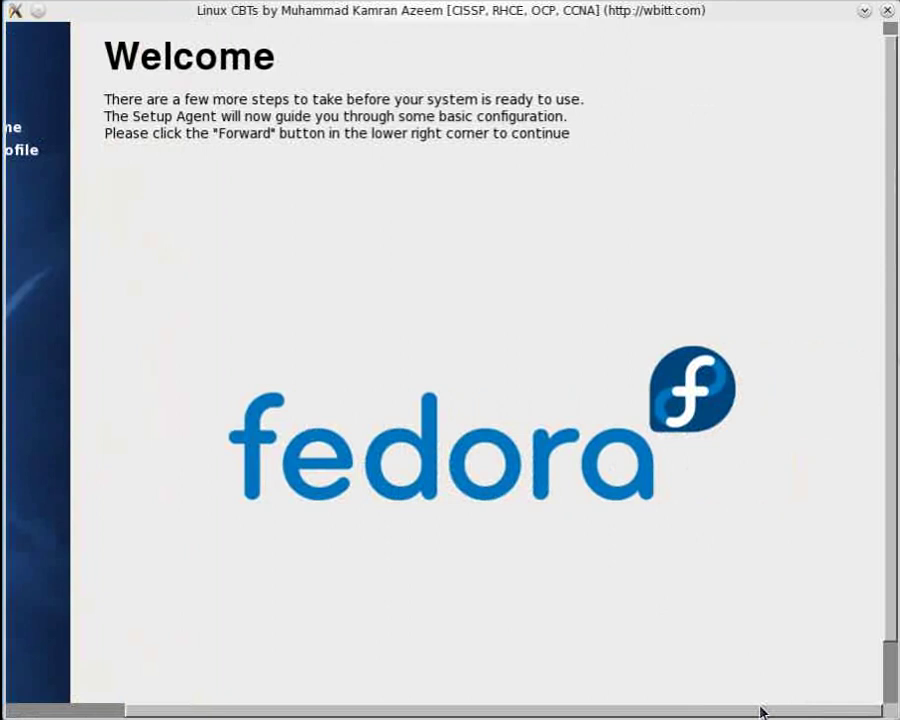
{"action": "scroll", "coordinate": [885, 590], "scroll_direction": "down", "scroll_amount": 2}
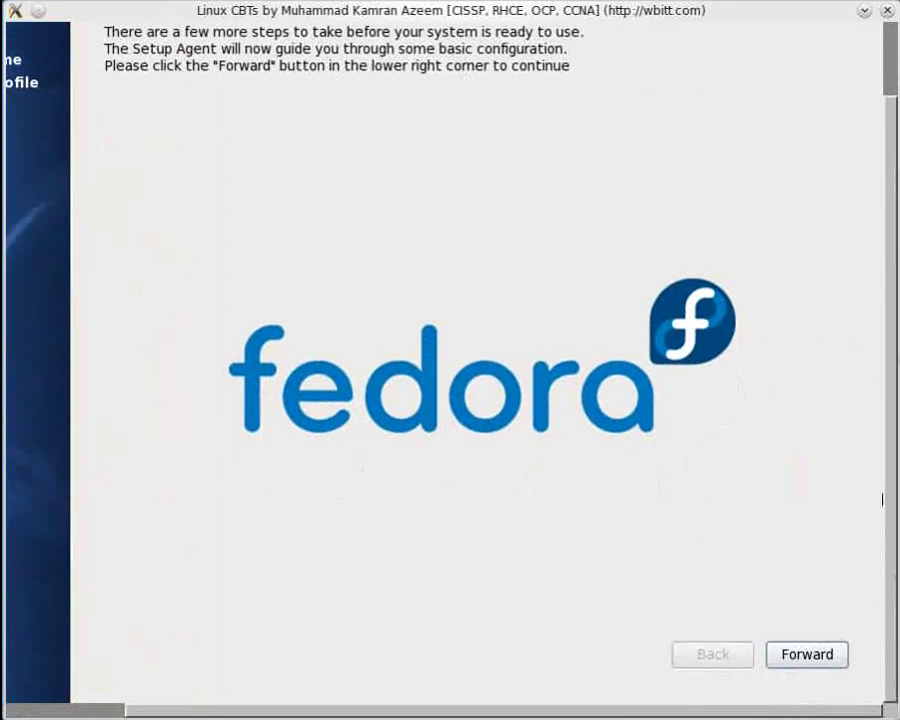
{"action": "left_click", "coordinate": [779, 662]}
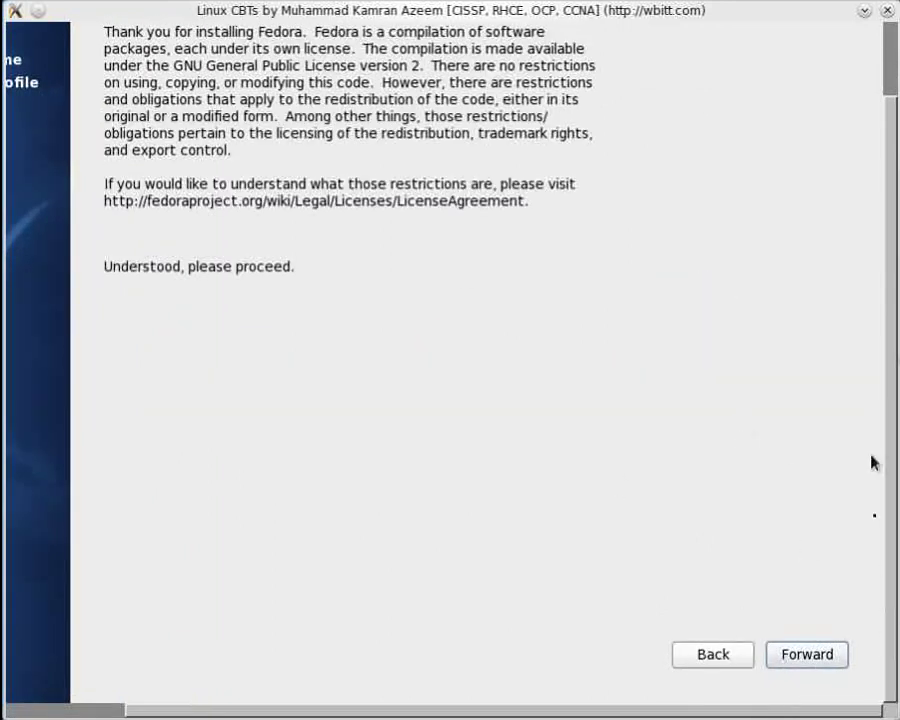
{"action": "scroll", "coordinate": [890, 512], "scroll_direction": "up", "scroll_amount": 2}
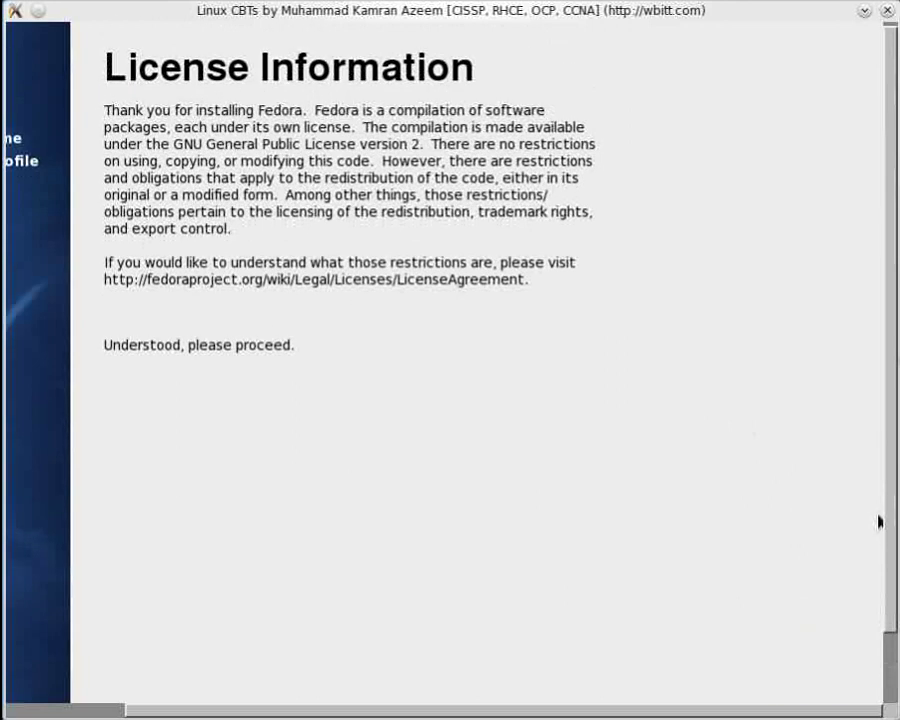
{"action": "scroll", "coordinate": [893, 508], "scroll_direction": "down", "scroll_amount": 1}
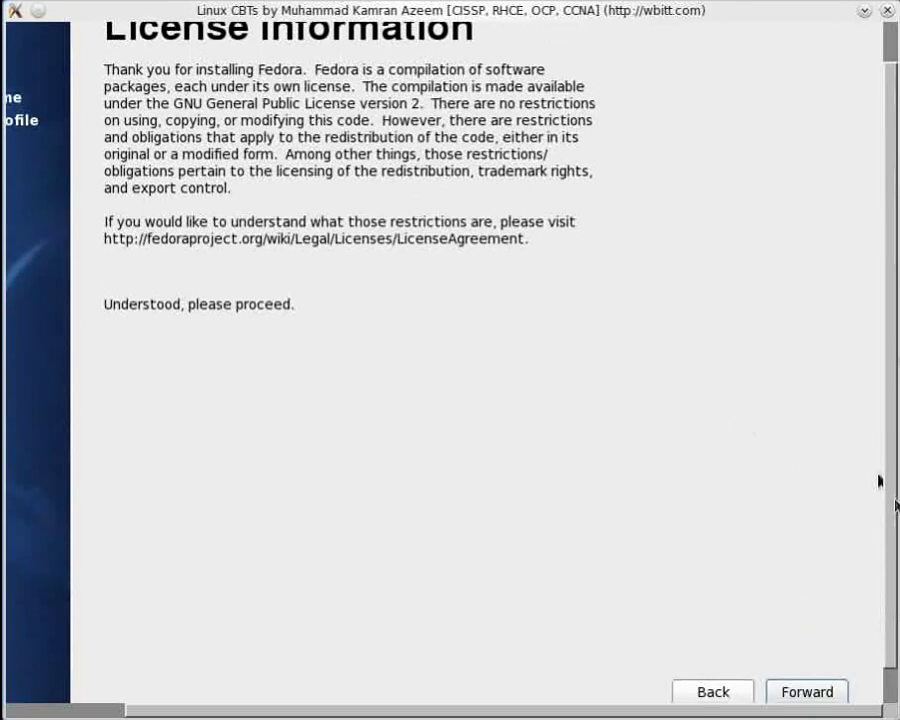
{"action": "left_click", "coordinate": [812, 690]}
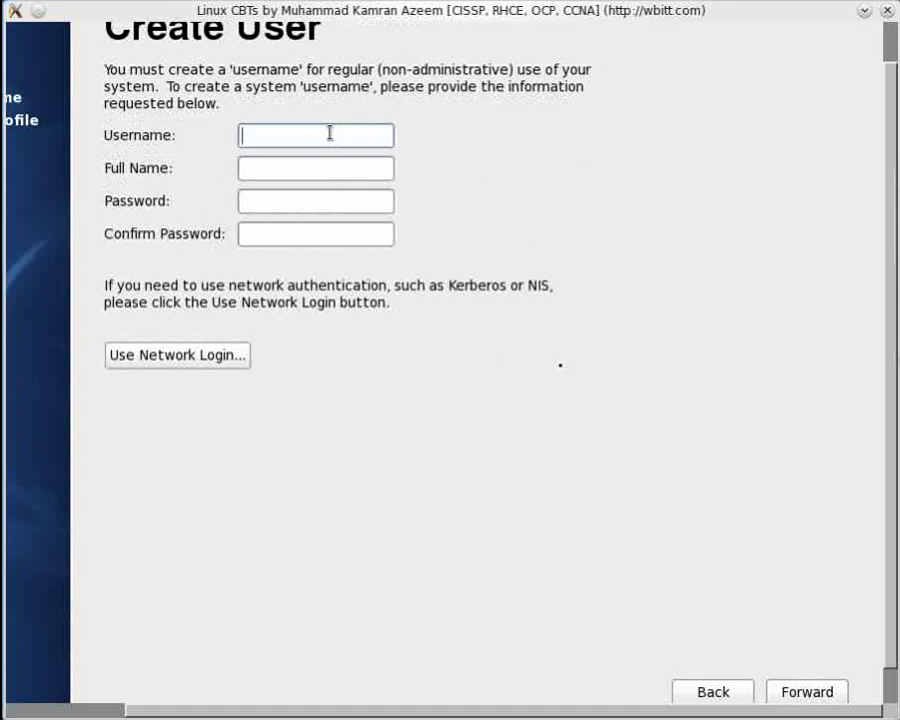
Create a regular user with username, full name and password, accepting the weak-password warning
{"action": "type", "text": "kamran"}
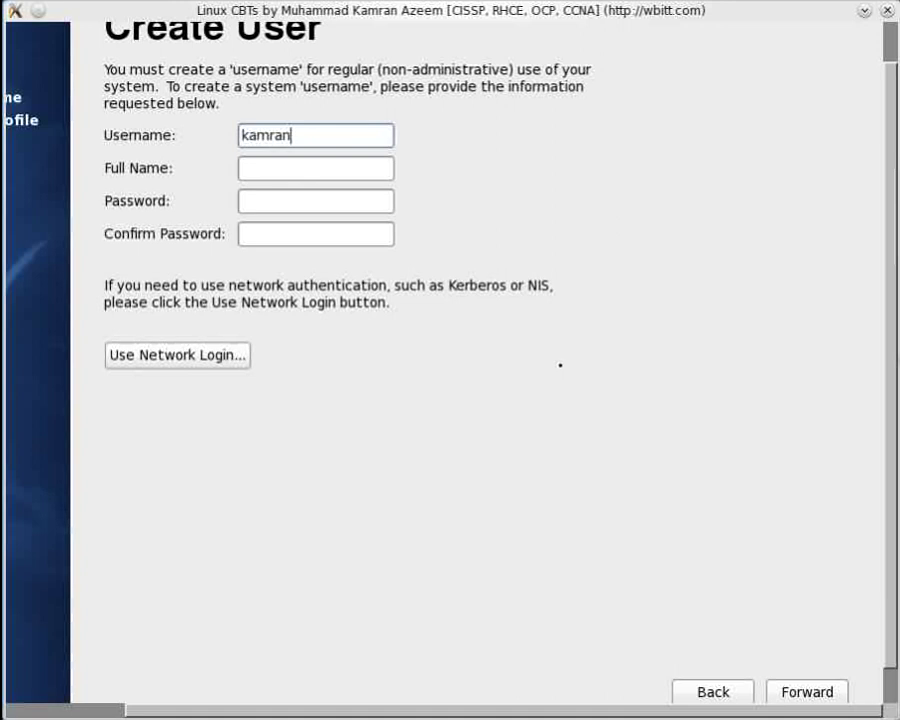
{"action": "key", "text": "Tab"}
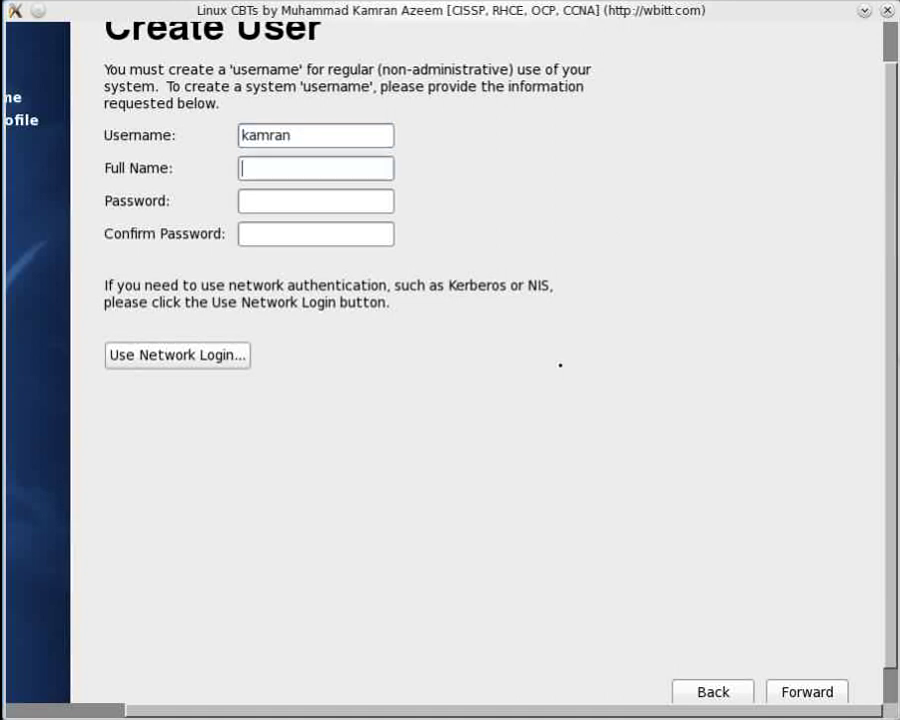
{"action": "type", "text": "Muham"}
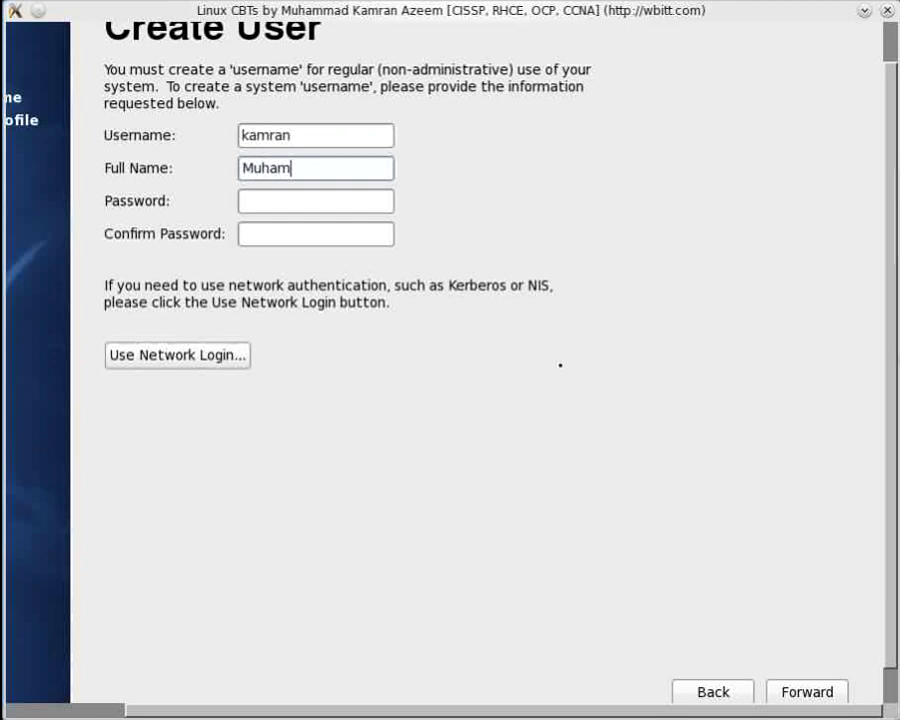
{"action": "type", "text": "mad Kamran Azeem"}
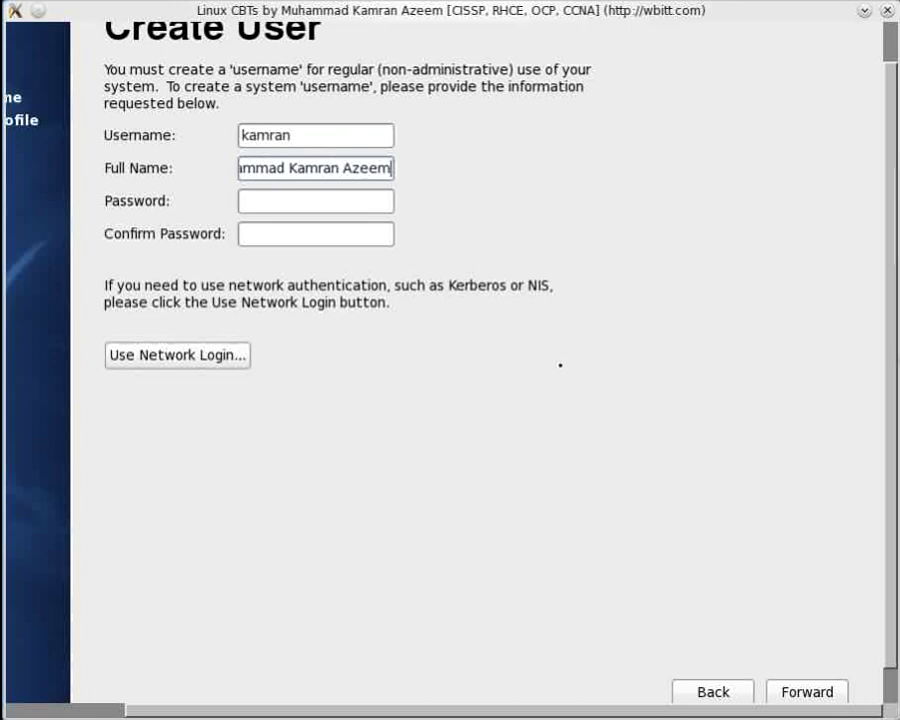
{"action": "key", "text": "Tab"}
{"action": "type", "text": "redhat"}
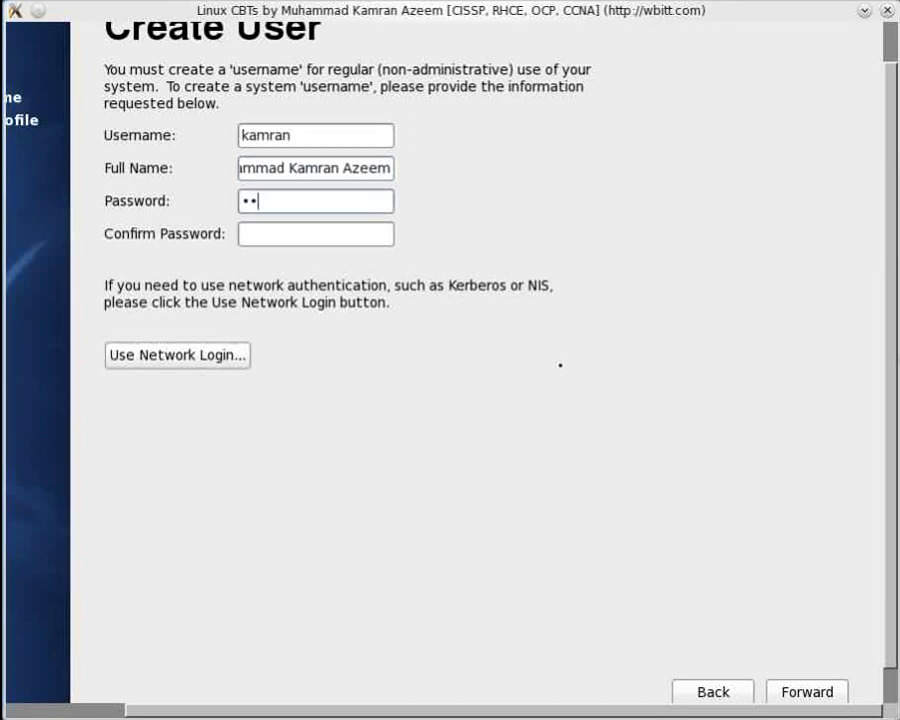
{"action": "key", "text": "Tab"}
{"action": "type", "text": "redhat"}
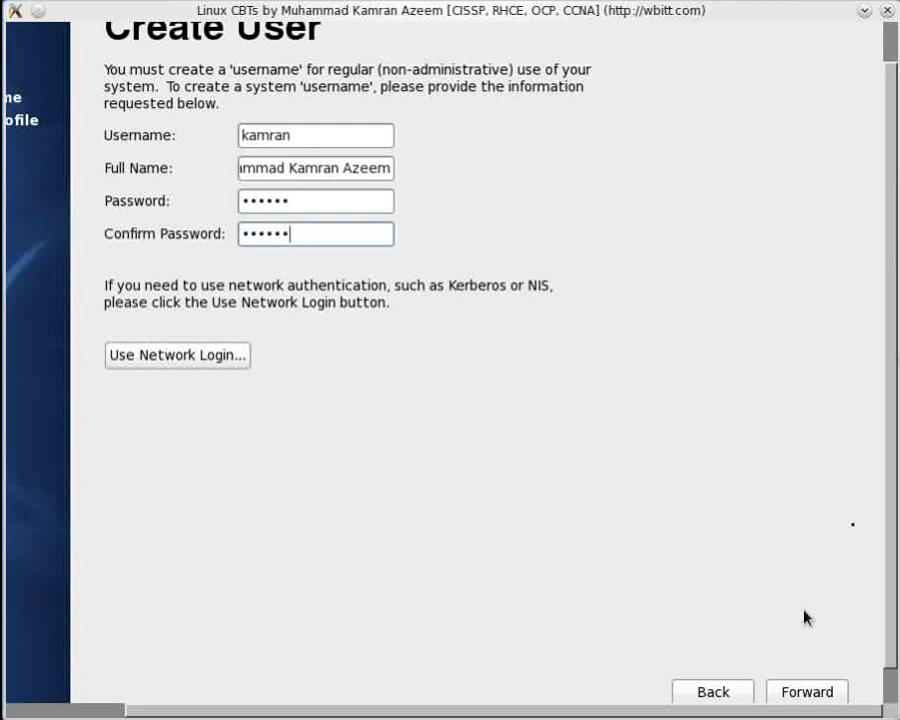
{"action": "left_click", "coordinate": [808, 693]}
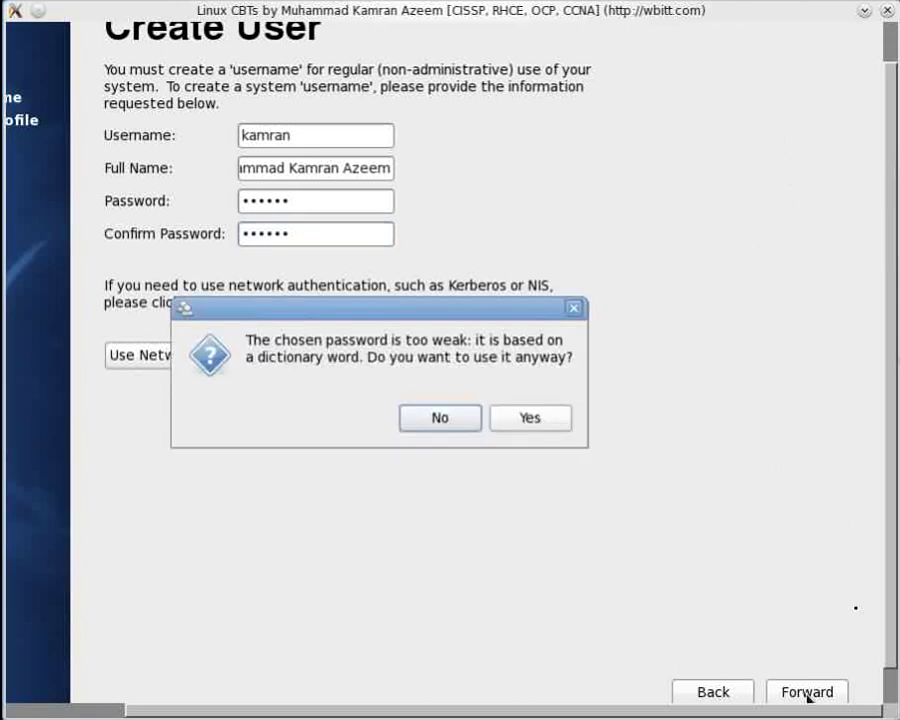
{"action": "left_click", "coordinate": [530, 420]}
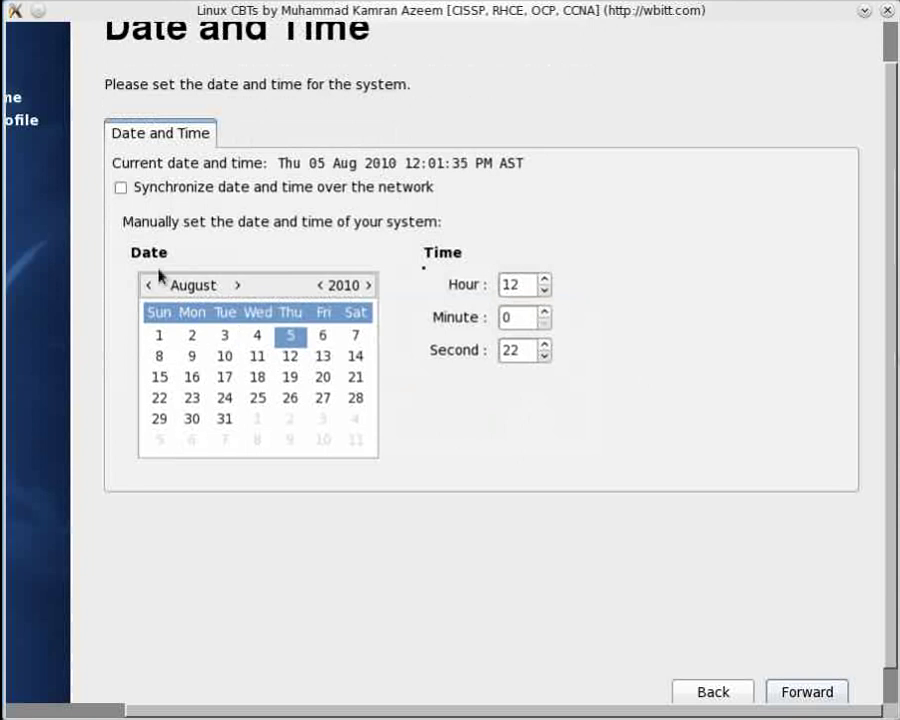
Set the clock to hour 15 and second 05, then move on to Hardware Profile
{"action": "double_click", "coordinate": [531, 285]}
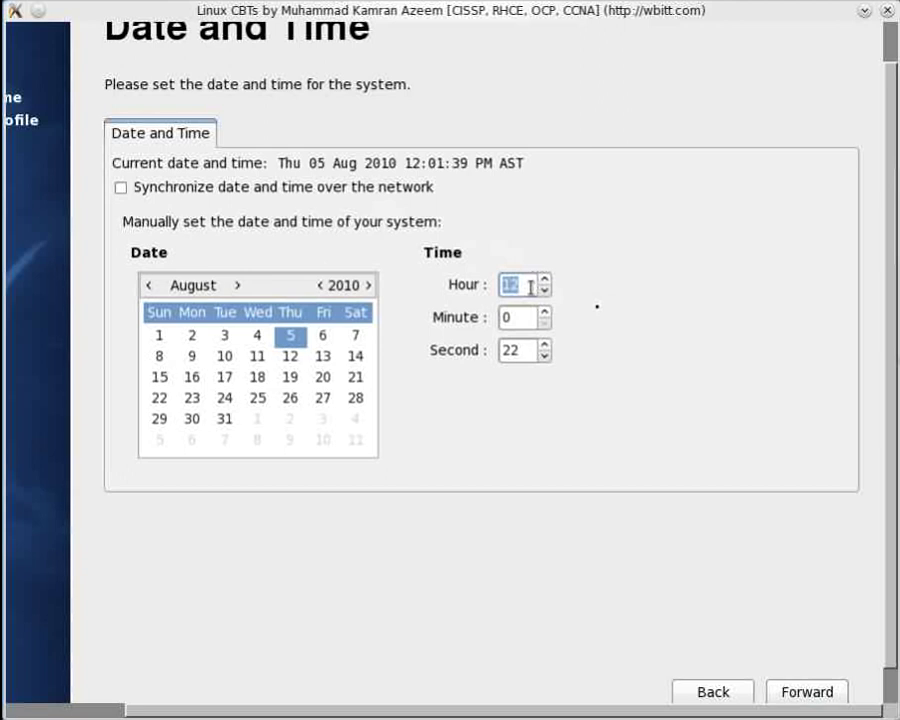
{"action": "type", "text": "3"}
{"action": "double_click", "coordinate": [533, 351]}
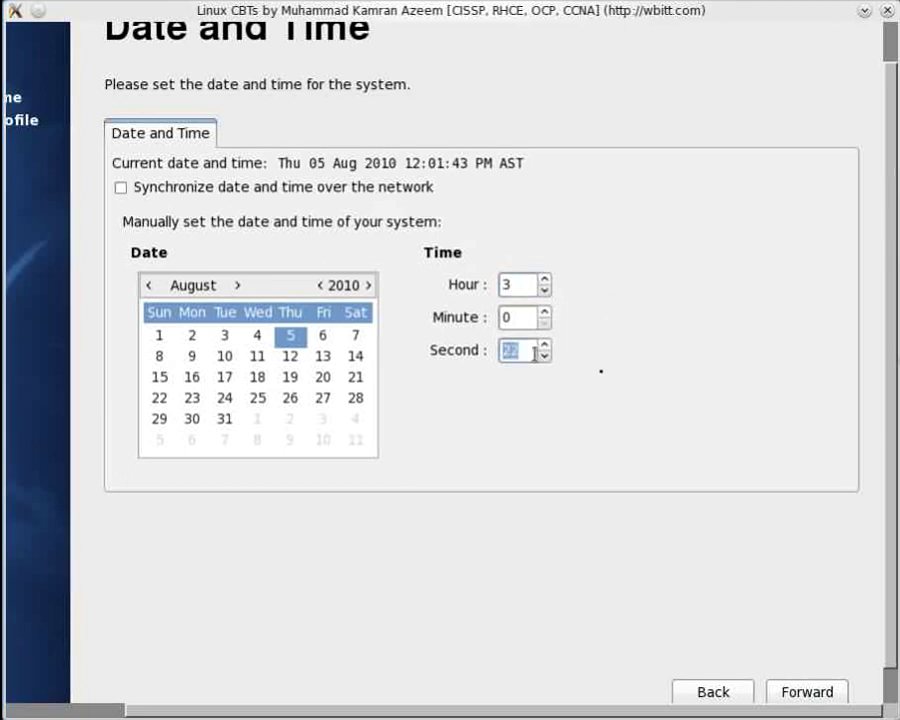
{"action": "type", "text": "05"}
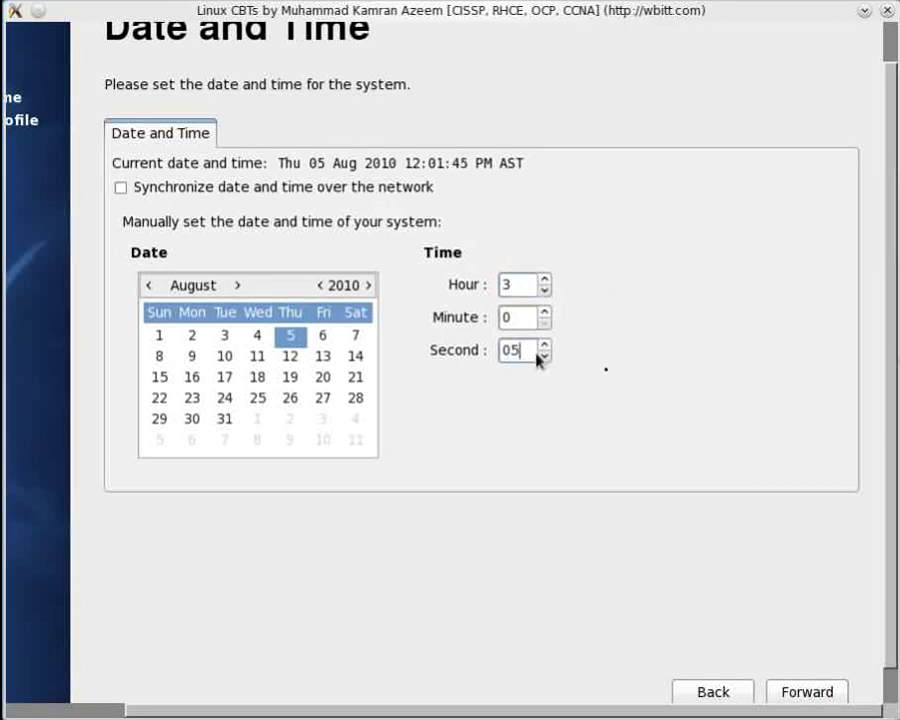
{"action": "double_click", "coordinate": [515, 289]}
{"action": "type", "text": "15"}
{"action": "left_click", "coordinate": [826, 692]}
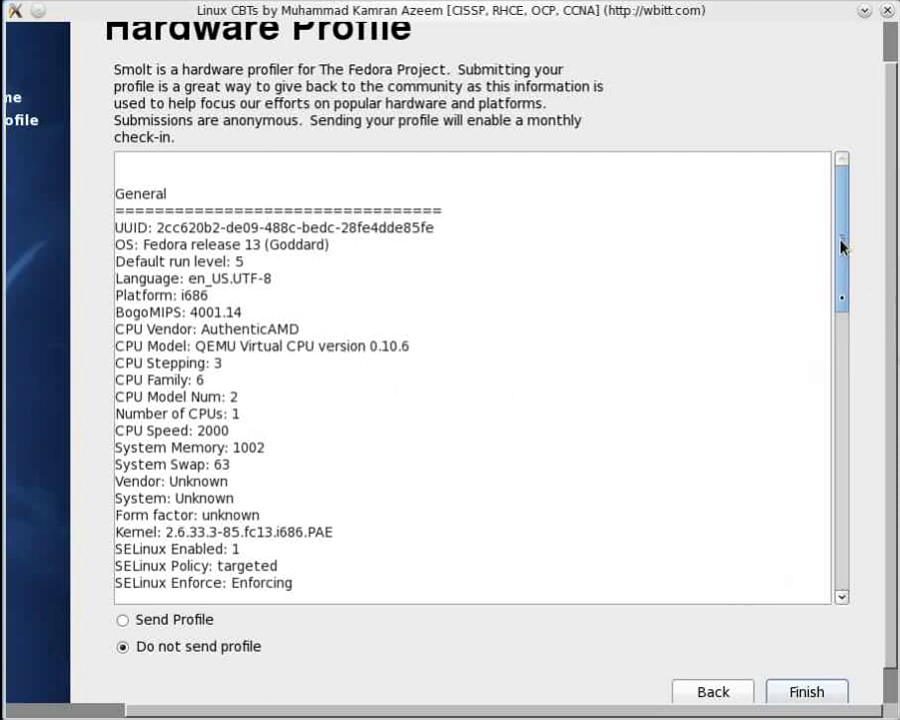
Select Send Profile on the Smolt Hardware Profile page and finish first-boot setup
{"action": "left_click_drag", "start_coordinate": [841, 246], "coordinate": [797, 407]}
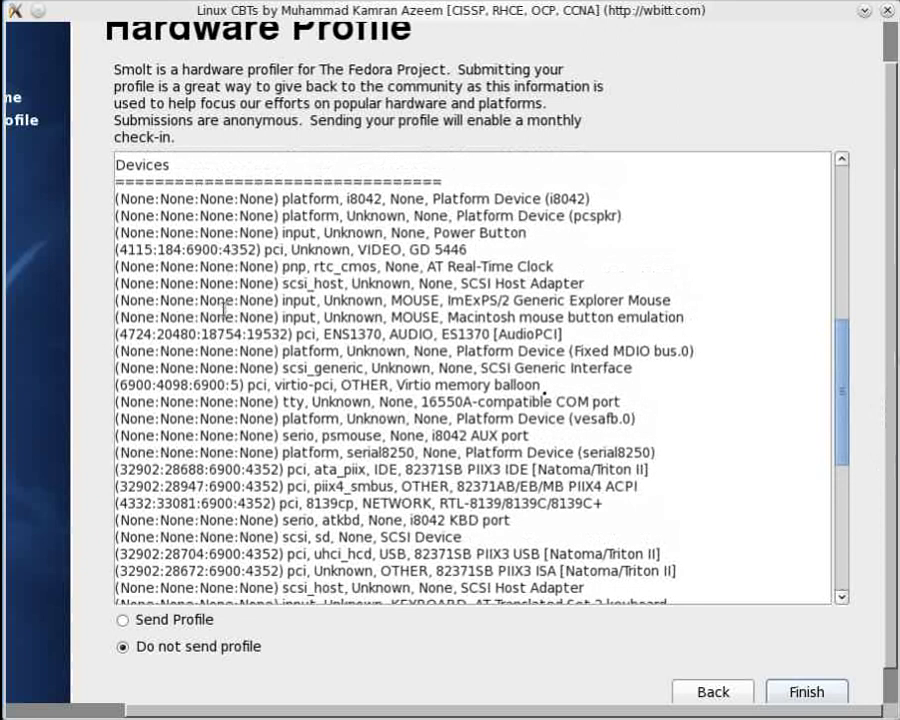
{"action": "left_click_drag", "start_coordinate": [263, 249], "coordinate": [689, 511]}
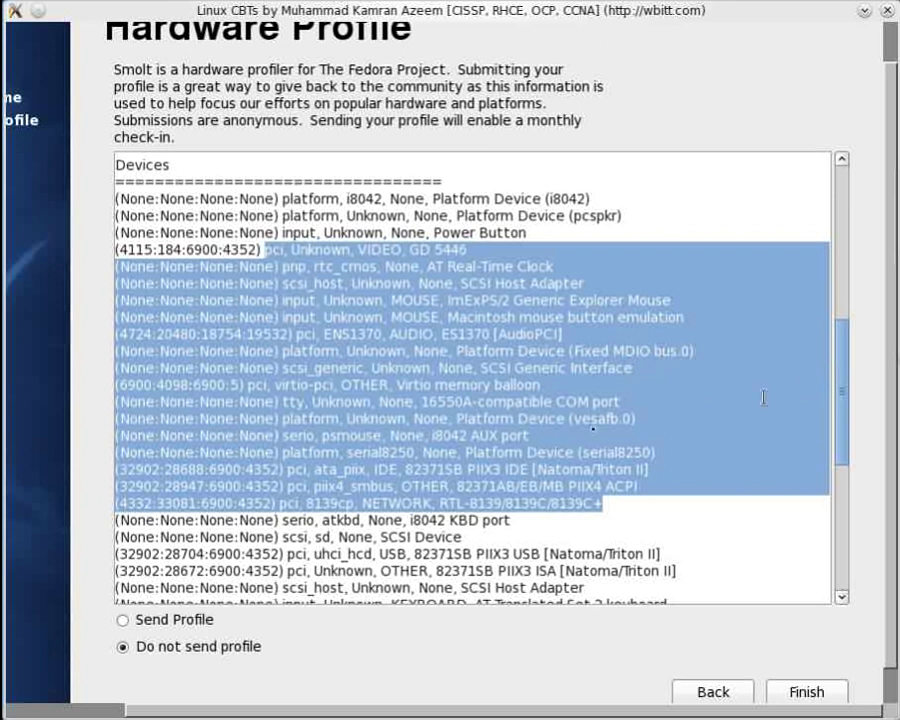
{"action": "left_click_drag", "start_coordinate": [840, 381], "coordinate": [846, 515]}
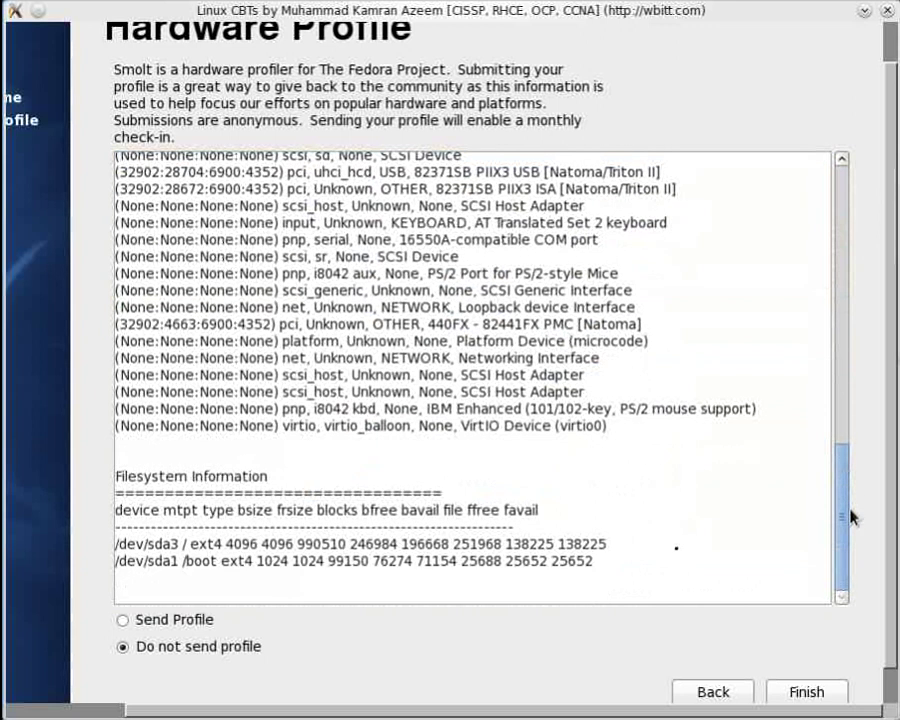
{"action": "mouse_move", "coordinate": [852, 512]}
{"action": "left_mouse_down"}
{"action": "mouse_move", "coordinate": [852, 482]}
{"action": "mouse_move", "coordinate": [852, 537]}
{"action": "left_mouse_up"}
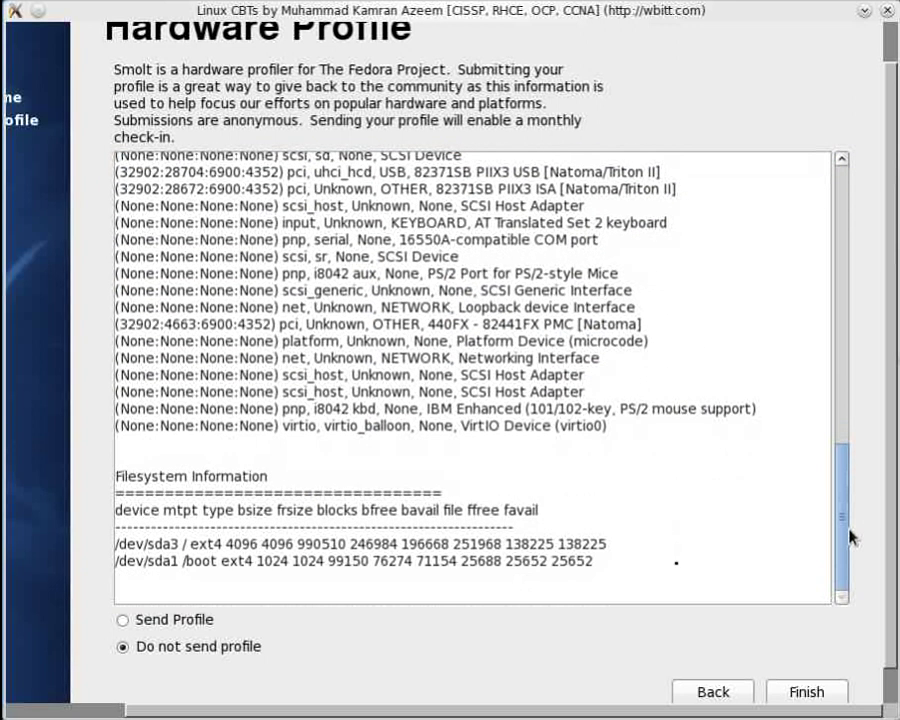
{"action": "left_click", "coordinate": [124, 621]}
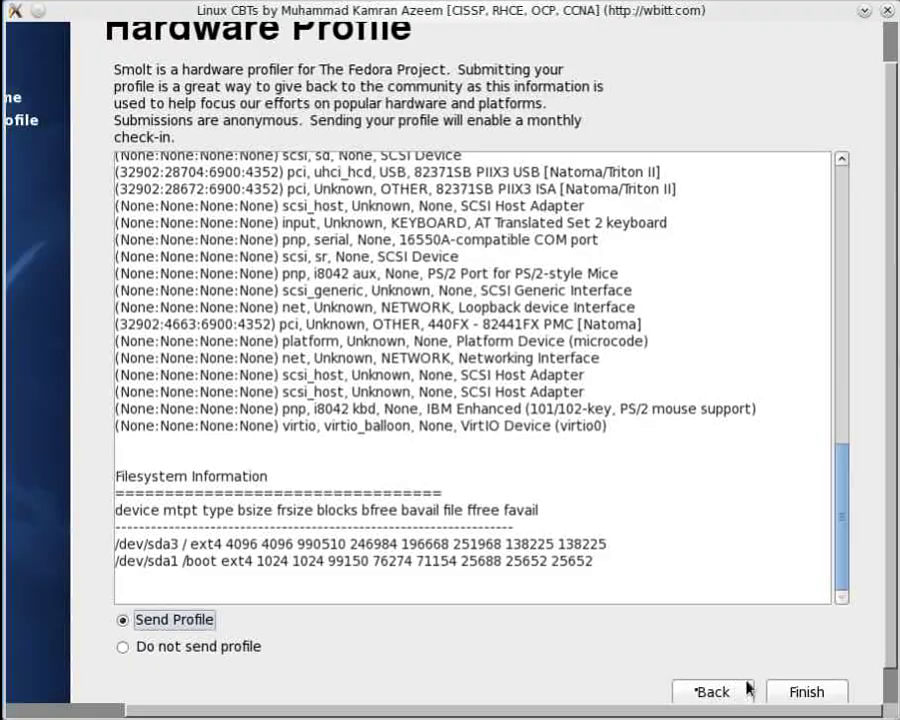
{"action": "left_click", "coordinate": [781, 692]}
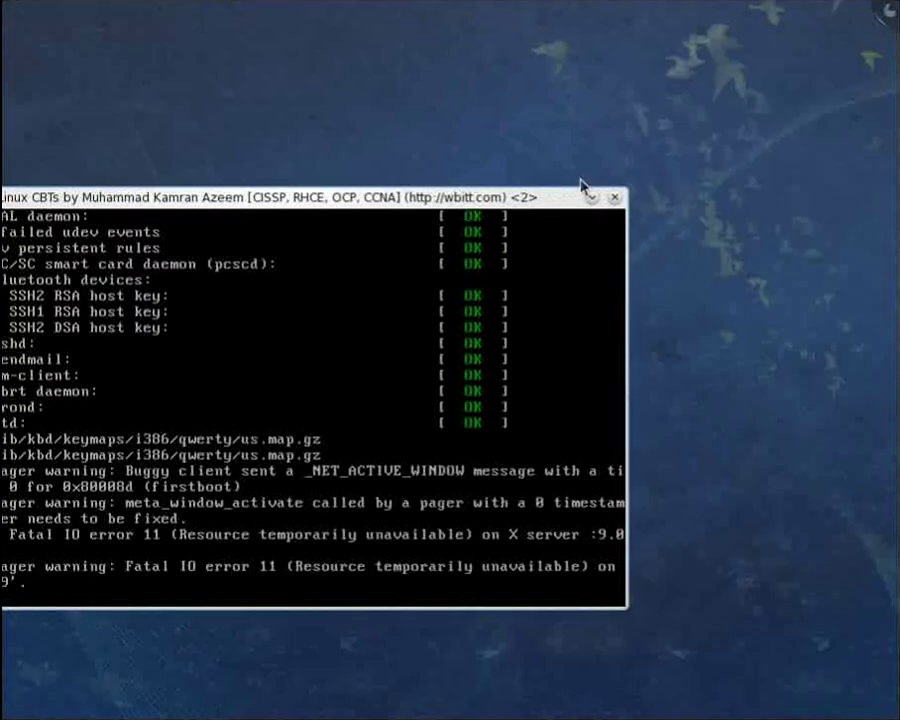
Drag the FedoraCBT console window up and right until it sits fully on screen during boot
{"action": "left_click_drag", "start_coordinate": [528, 203], "coordinate": [651, 176]}
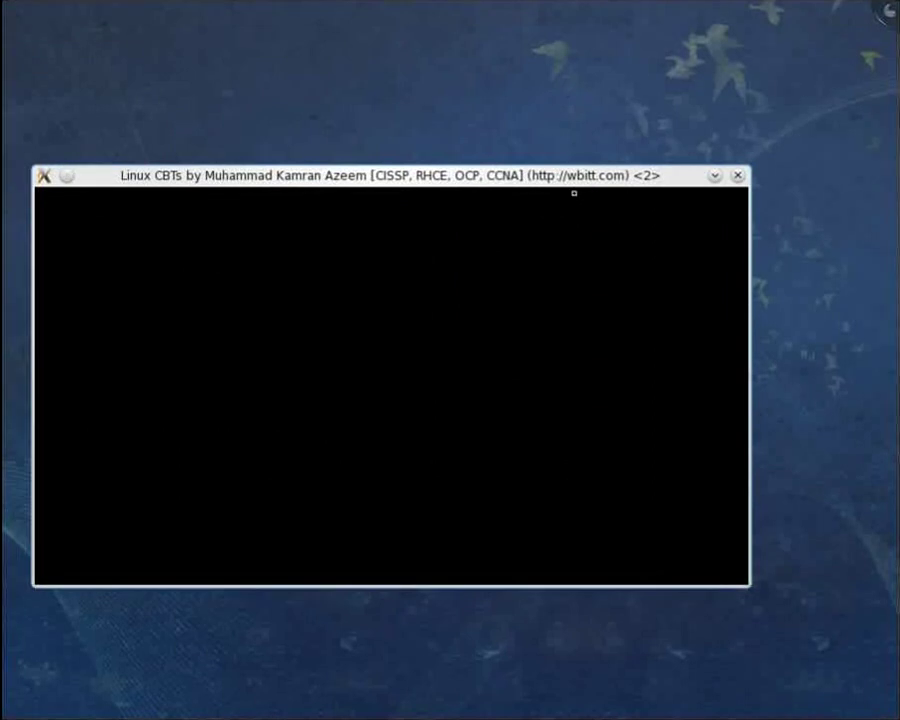
{"action": "left_click_drag", "start_coordinate": [460, 197], "coordinate": [717, 121]}
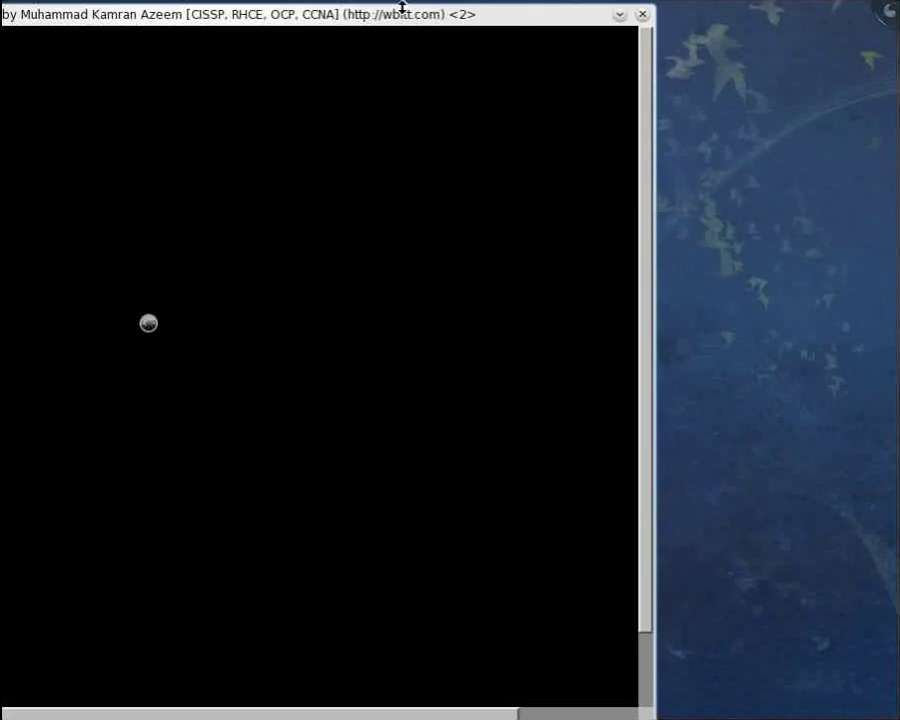
{"action": "left_click_drag", "start_coordinate": [406, 14], "coordinate": [638, 10]}
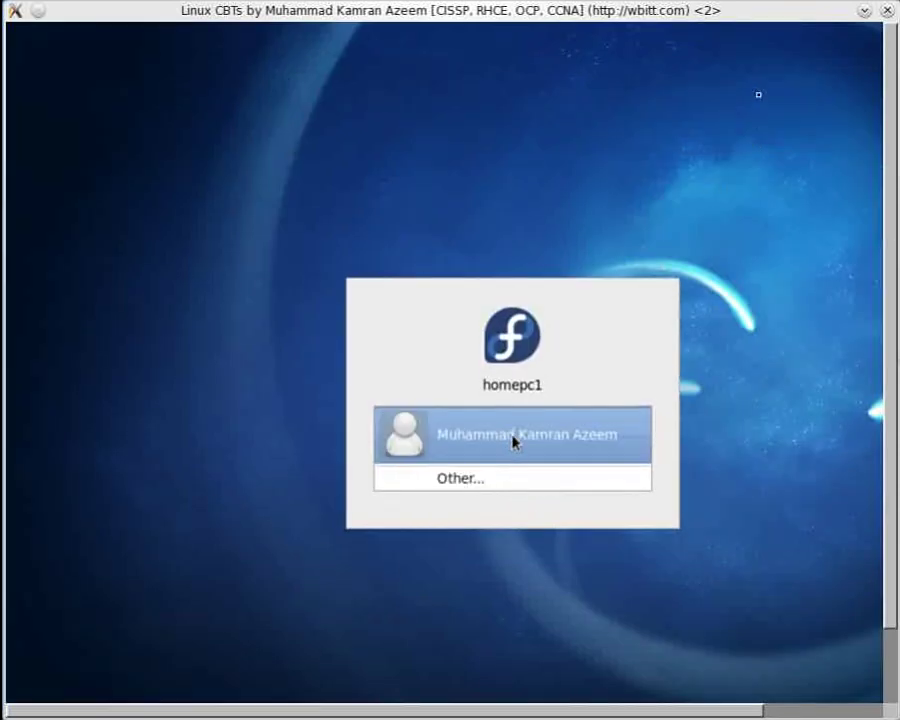
Log in to the Fedora guest as the newly created user with the account password
{"action": "left_click", "coordinate": [512, 441]}
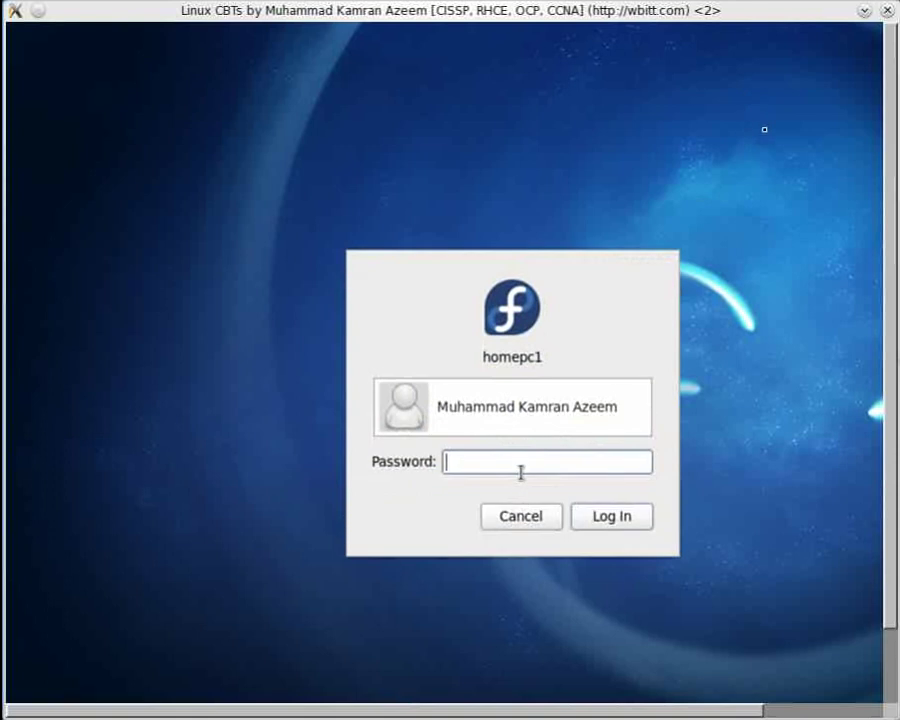
{"action": "type", "text": "••"}
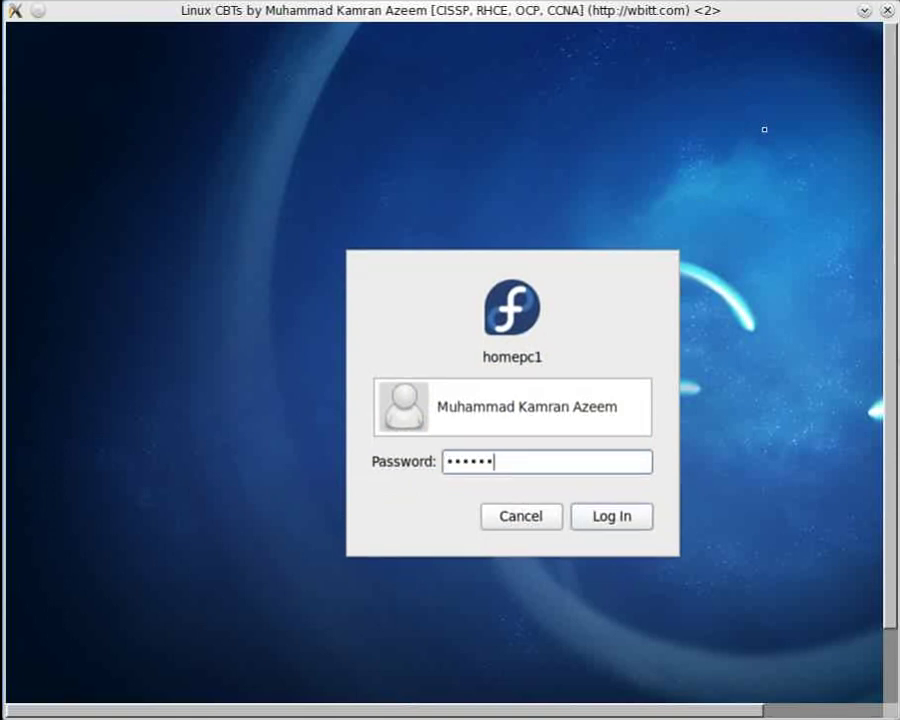
{"action": "type", "text": "••••"}
{"action": "key", "text": "Return"}
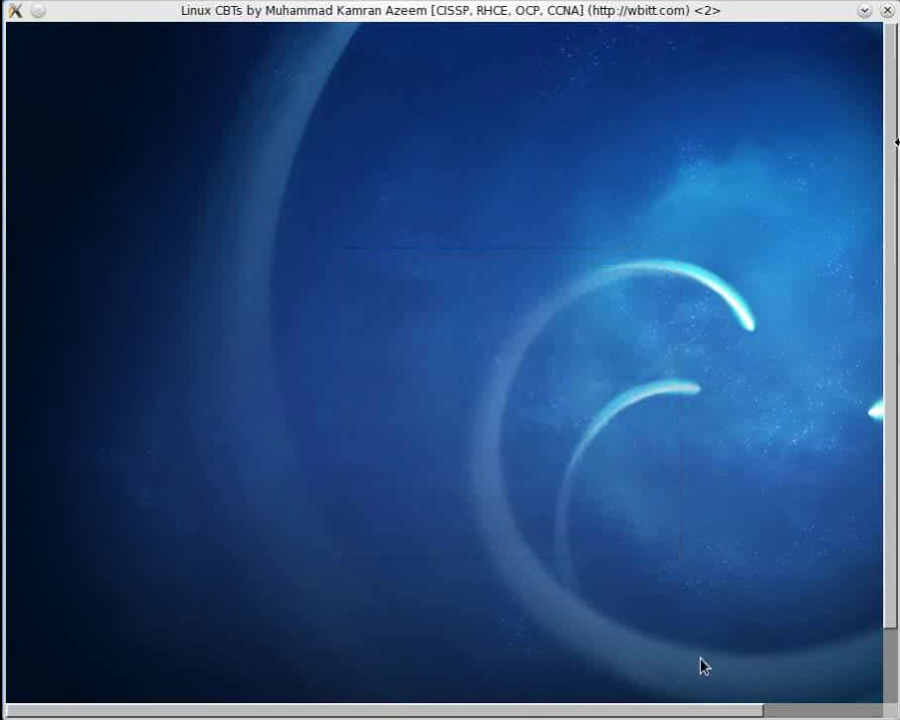
{"action": "left_click_drag", "start_coordinate": [890, 168], "coordinate": [894, 255]}
{"action": "left_click_drag", "start_coordinate": [680, 714], "coordinate": [645, 708]}
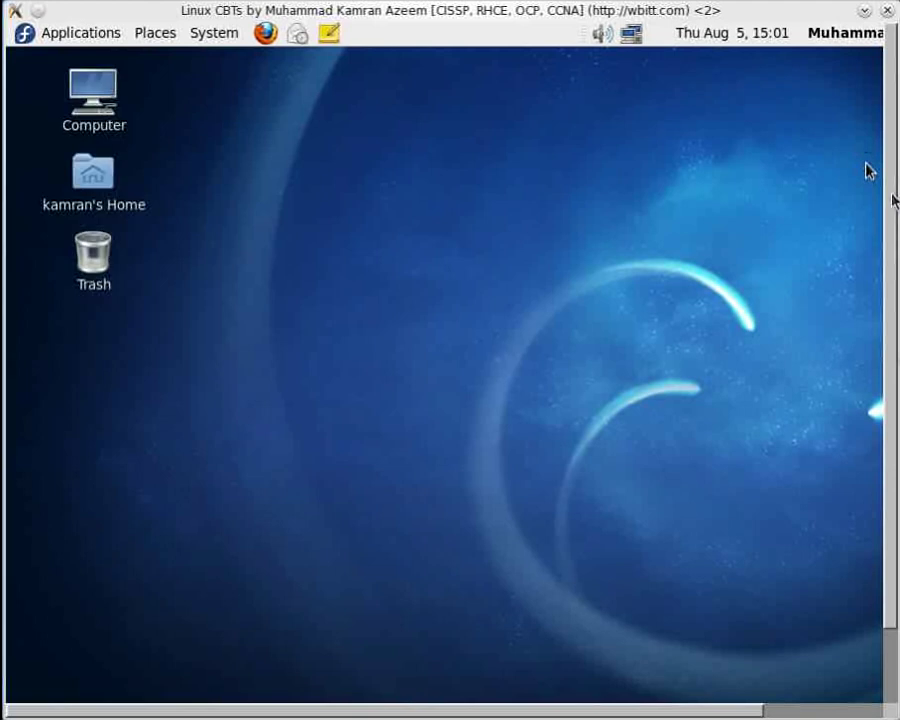
Open the GNOME System > Preferences menu after dismissing the desktop's right-click menu
{"action": "mouse_move", "coordinate": [893, 196]}
{"action": "left_mouse_down"}
{"action": "mouse_move", "coordinate": [890, 300]}
{"action": "mouse_move", "coordinate": [897, 178]}
{"action": "left_mouse_up"}
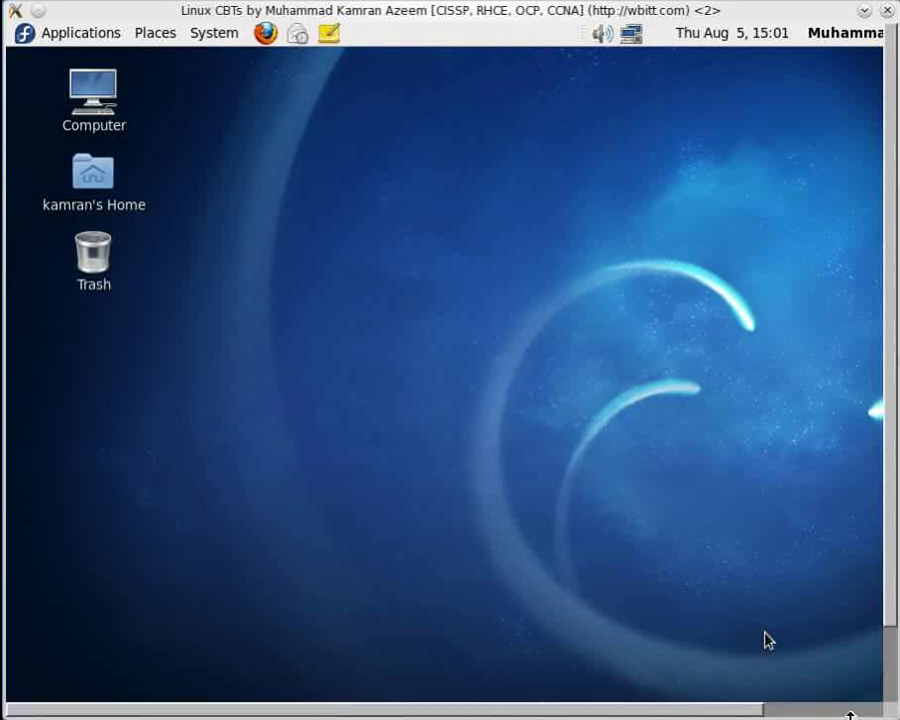
{"action": "right_click", "coordinate": [165, 237]}
{"action": "left_click", "coordinate": [396, 145]}
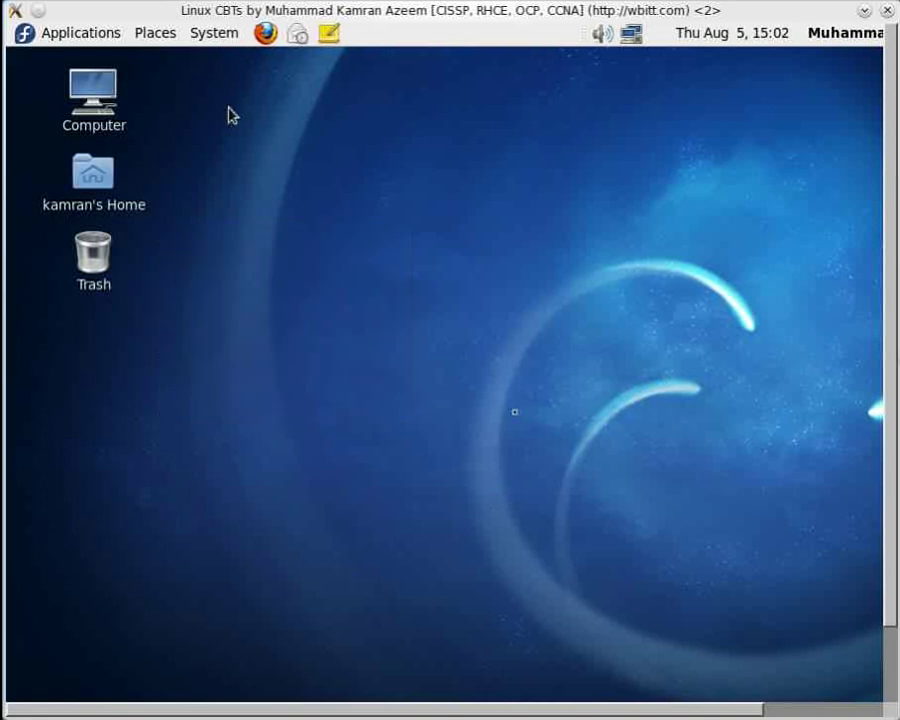
{"action": "left_click", "coordinate": [213, 33]}
{"action": "mouse_move", "coordinate": [221, 60]}
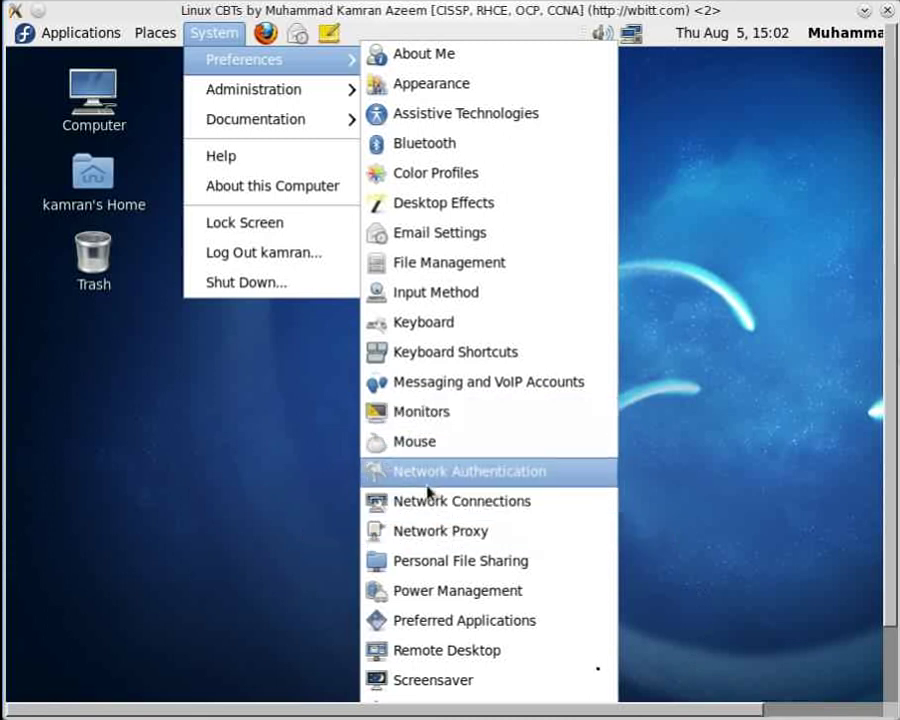
Set the guest display to 800 x 600 in Monitors, keep the configuration, and close Monitors
{"action": "left_click", "coordinate": [448, 412]}
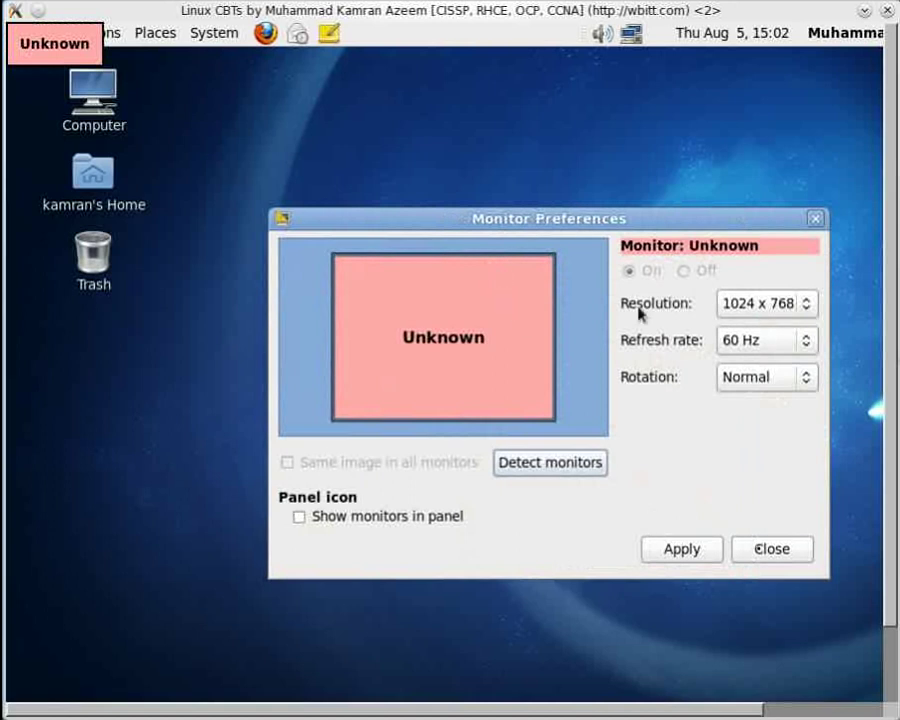
{"action": "left_click", "coordinate": [808, 311]}
{"action": "left_click", "coordinate": [810, 325]}
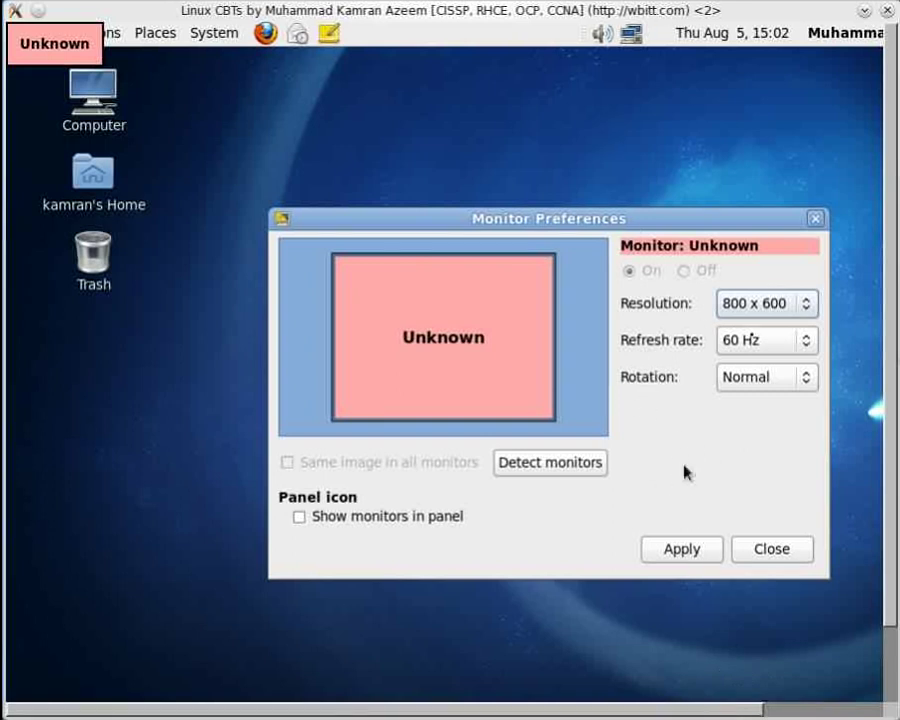
{"action": "left_click", "coordinate": [682, 549]}
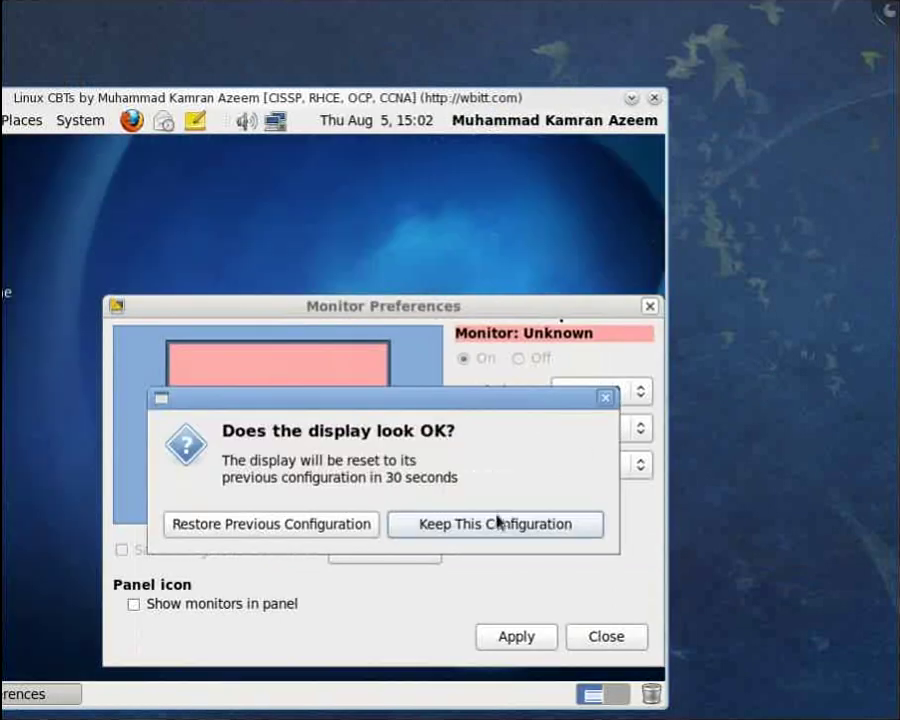
{"action": "left_click", "coordinate": [500, 527]}
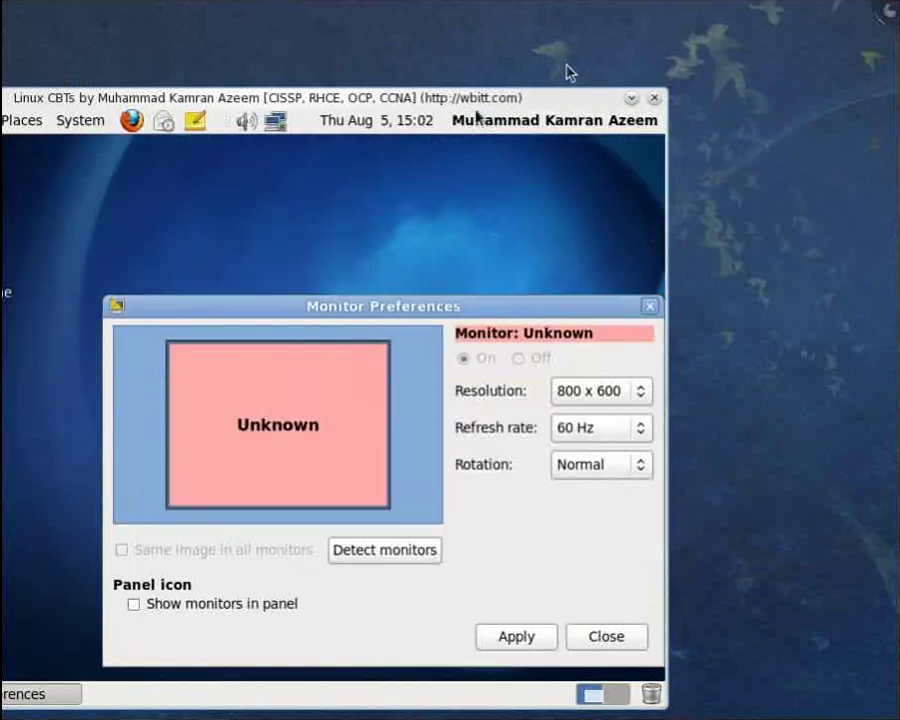
{"action": "left_click", "coordinate": [505, 638]}
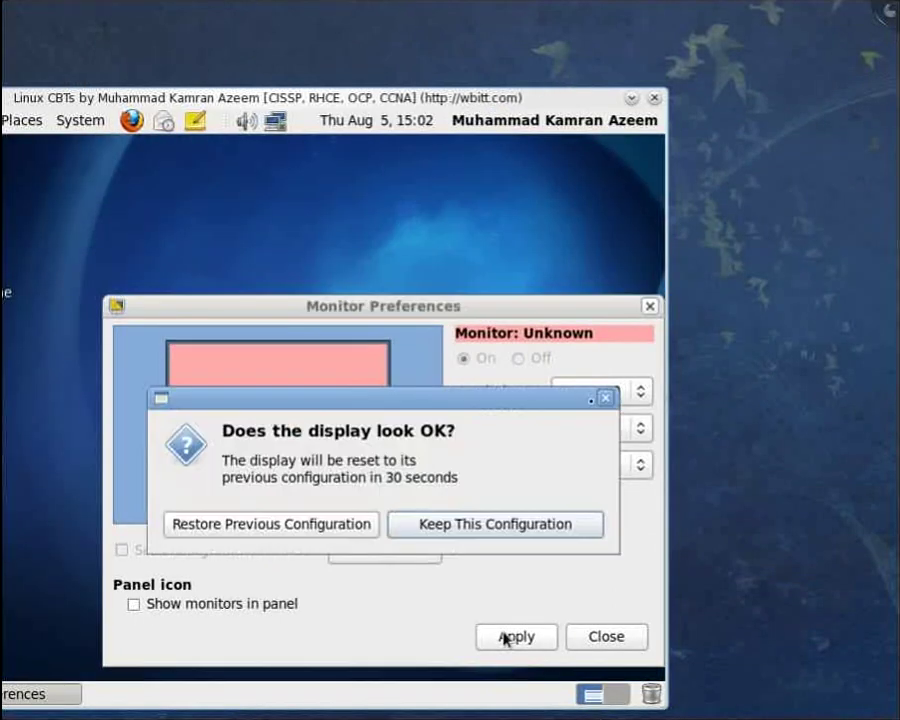
{"action": "left_click", "coordinate": [508, 538]}
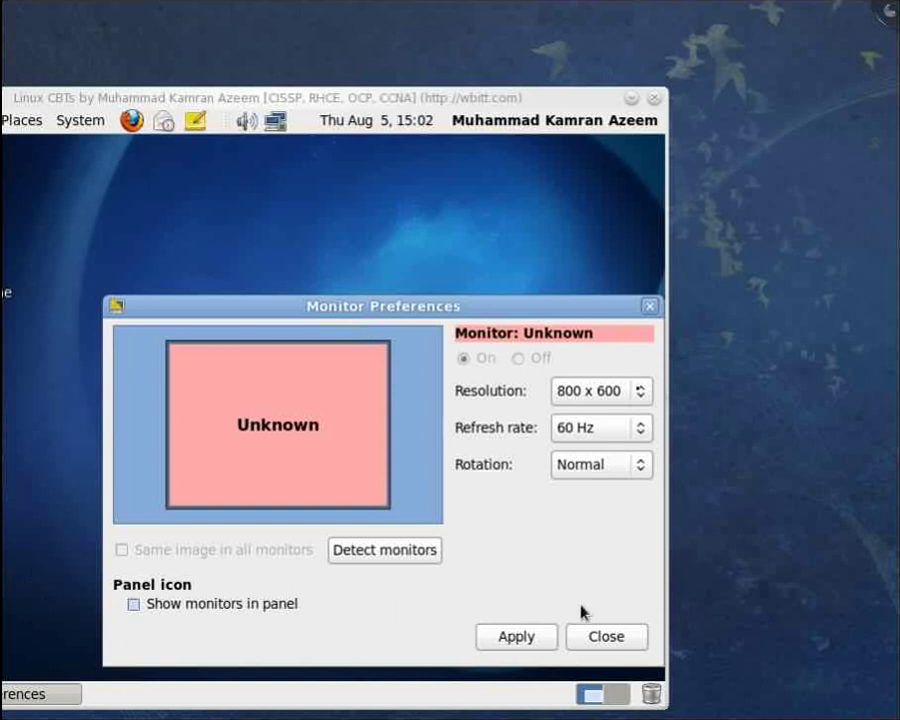
{"action": "left_click", "coordinate": [590, 634]}
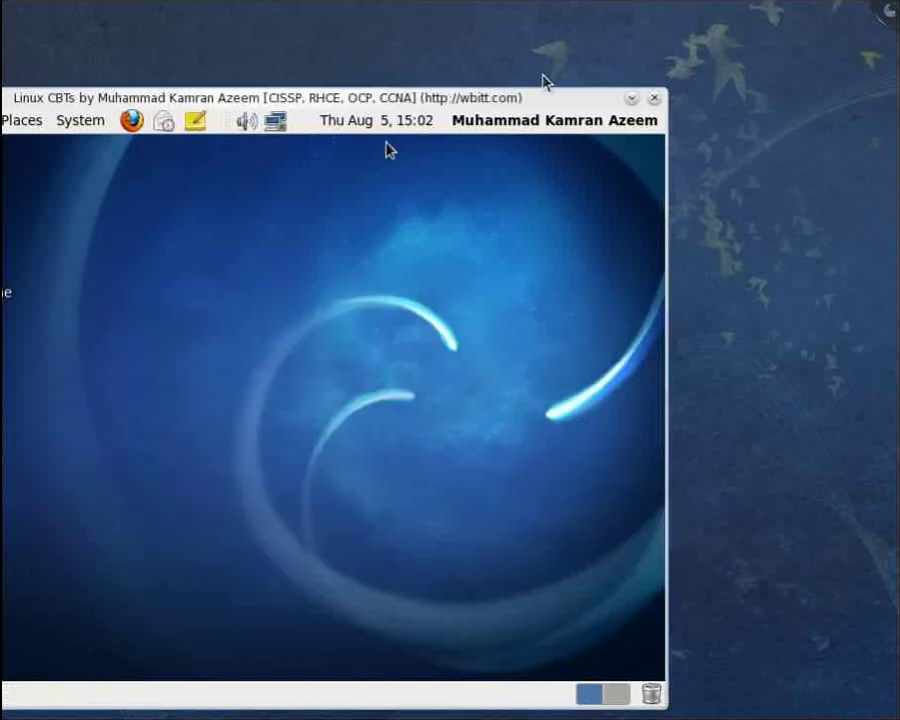
{"action": "left_click_drag", "start_coordinate": [537, 100], "coordinate": [783, 64]}
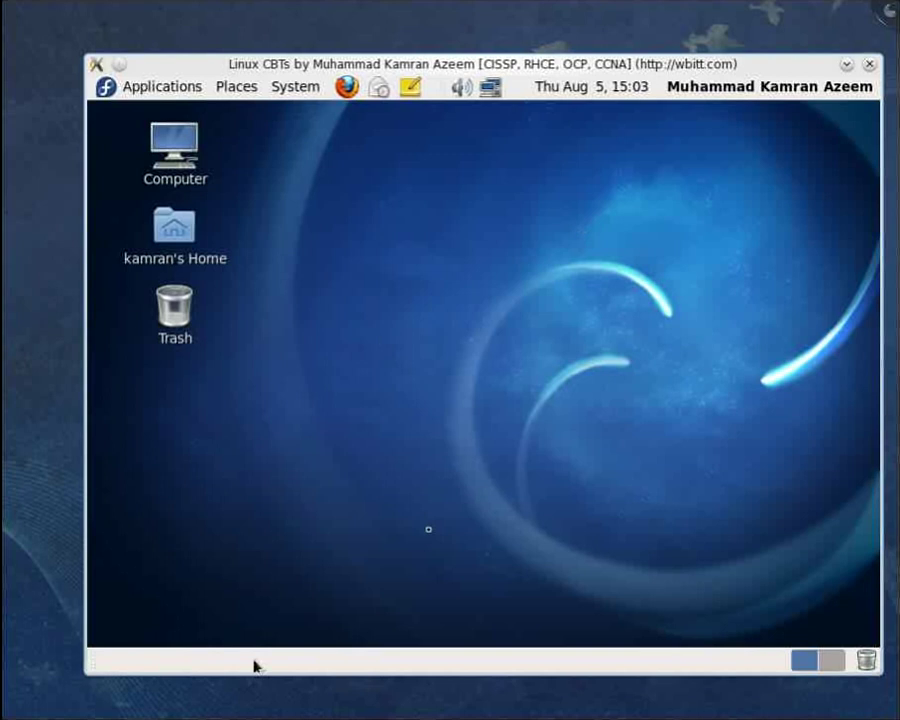
{"action": "left_click", "coordinate": [180, 88]}
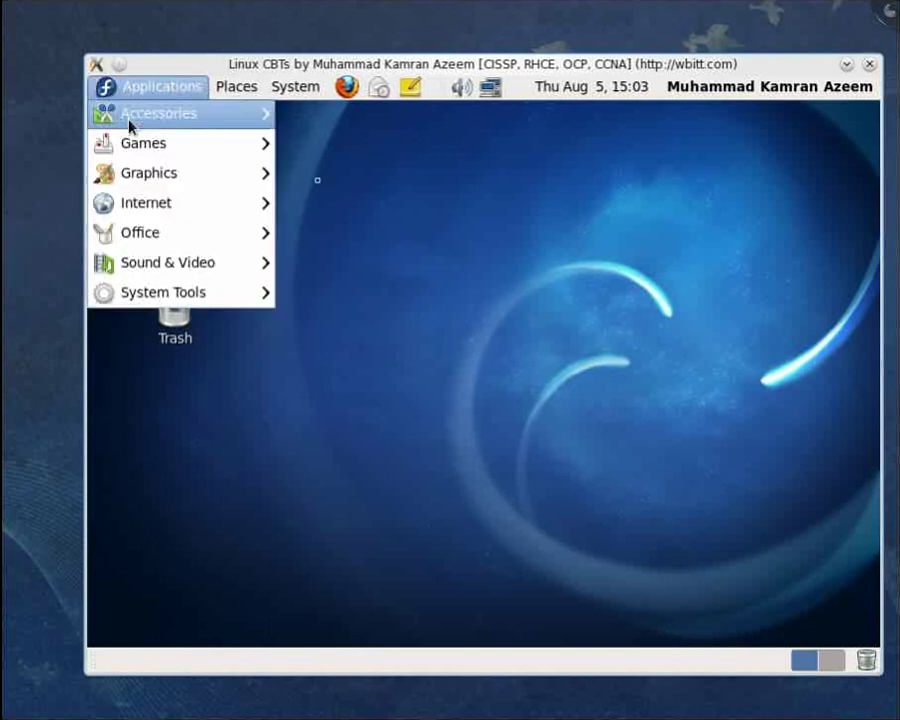
{"action": "mouse_move", "coordinate": [145, 170]}
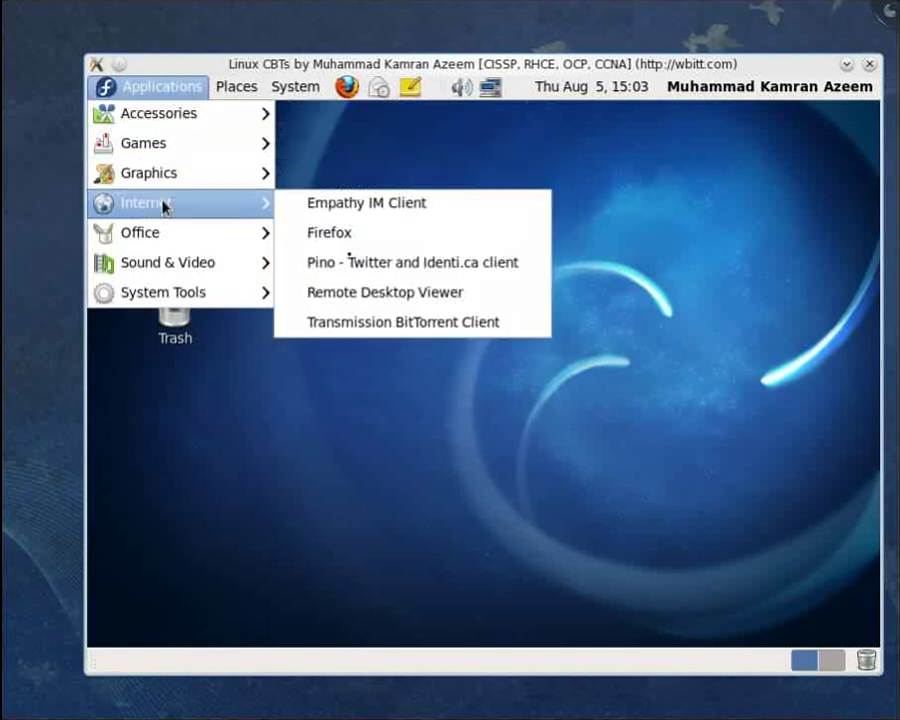
{"action": "mouse_move", "coordinate": [173, 237]}
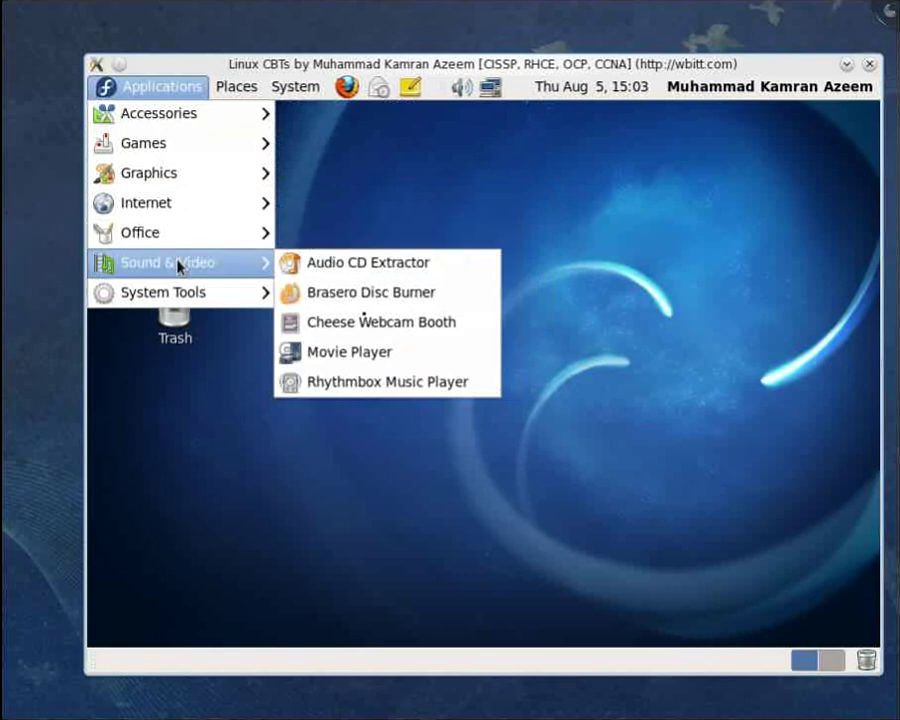
{"action": "left_click", "coordinate": [208, 86]}
{"action": "left_click", "coordinate": [218, 89]}
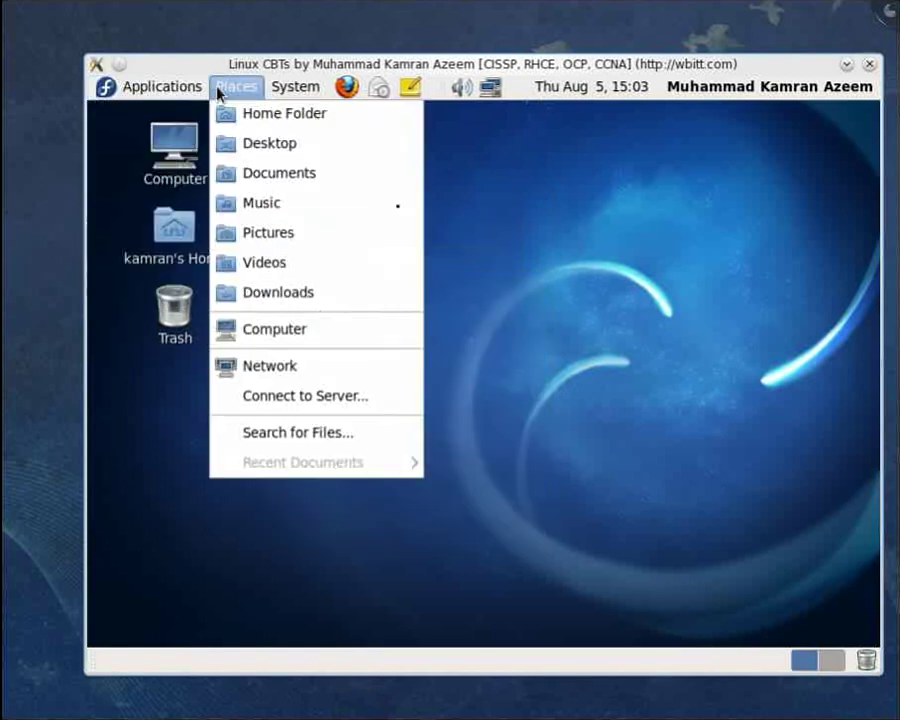
{"action": "mouse_move", "coordinate": [295, 88]}
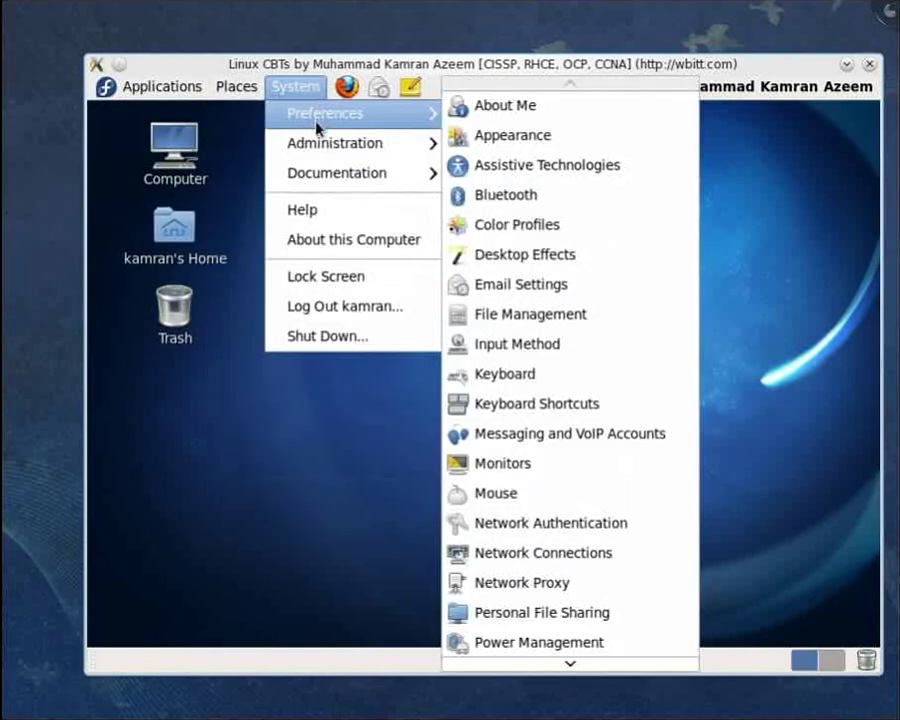
{"action": "mouse_move", "coordinate": [323, 177]}
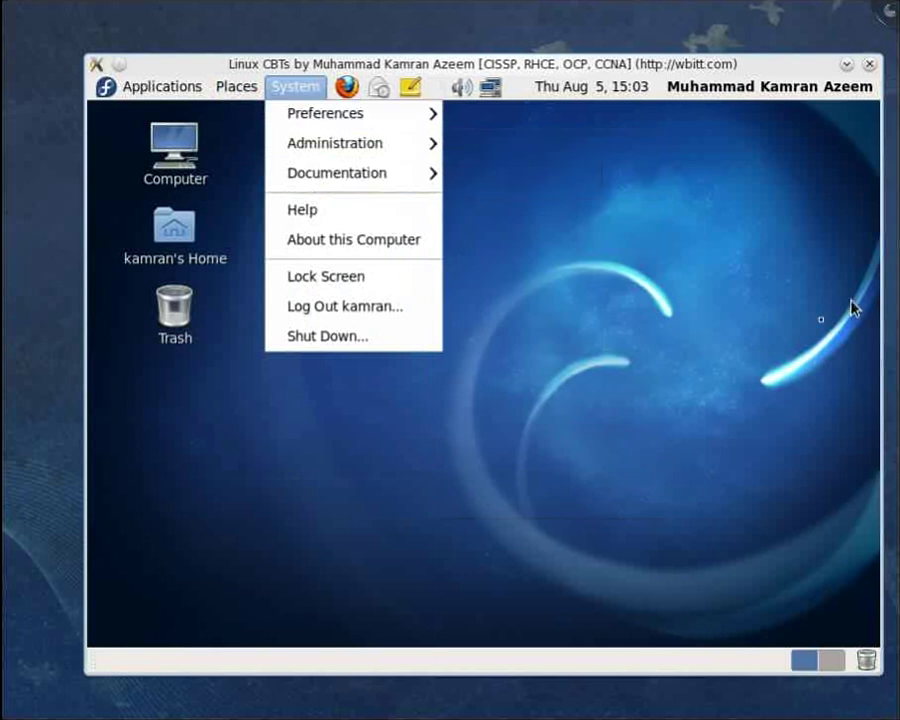
{"action": "left_click", "coordinate": [697, 290]}
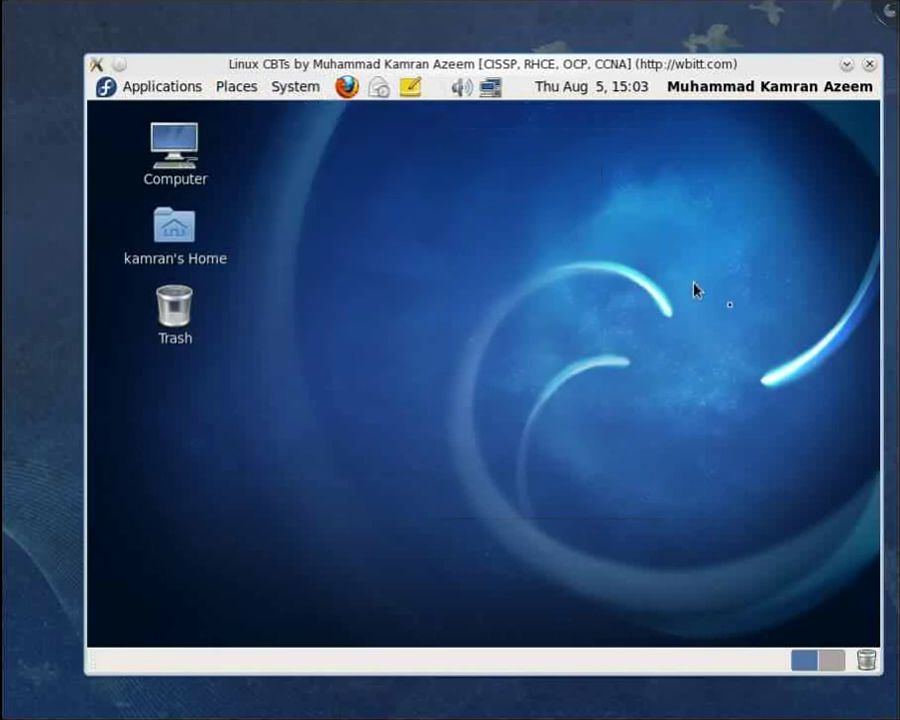
Launch Firefox, close the mozilla.com first-run tab, and retry loading the Fedora start page
{"action": "left_click", "coordinate": [346, 86]}
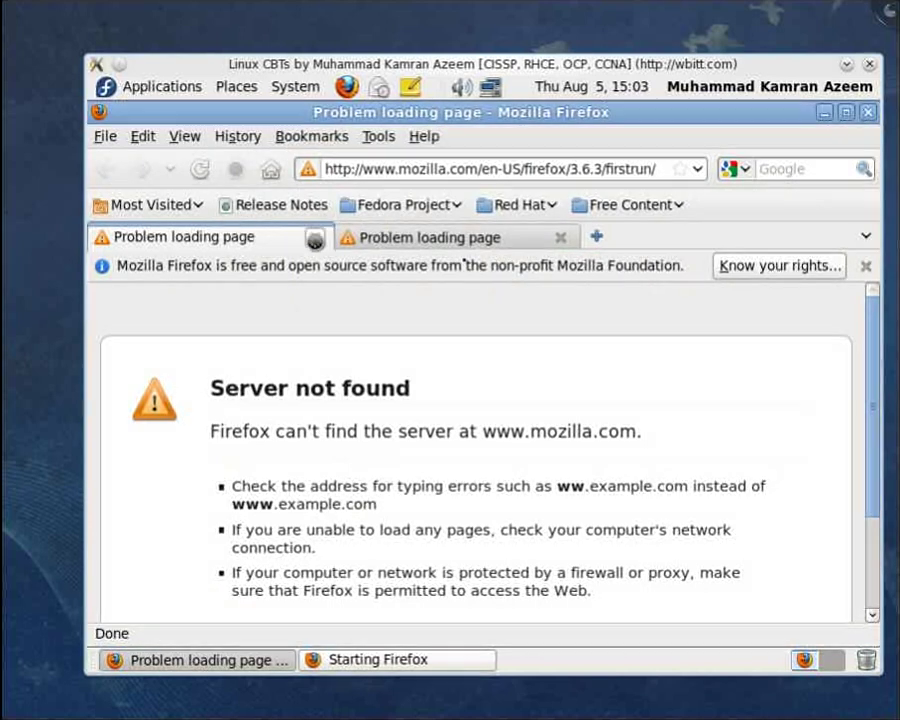
{"action": "left_click", "coordinate": [315, 238]}
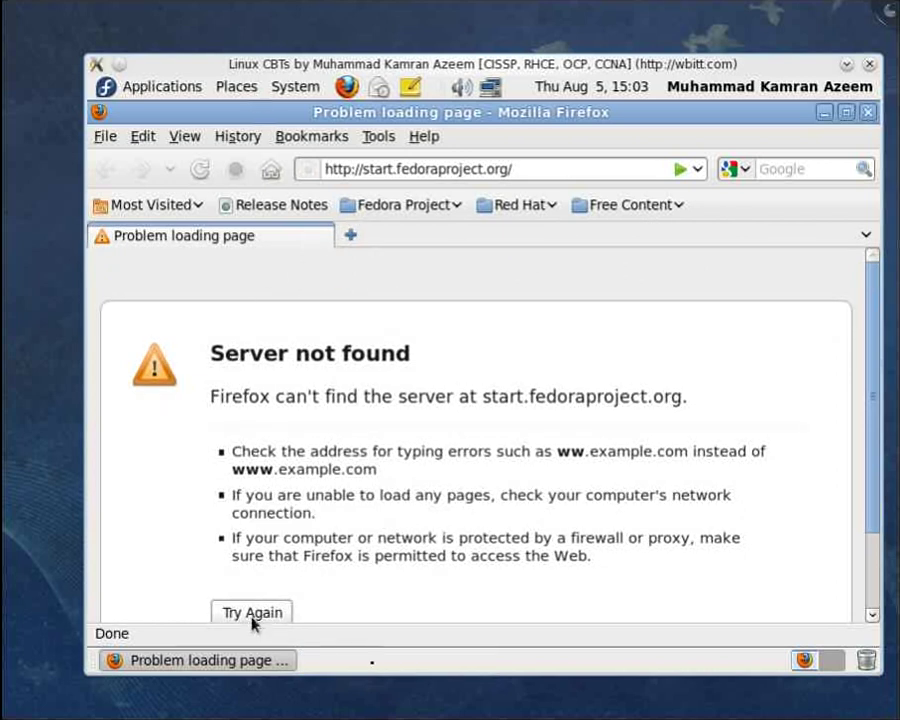
{"action": "left_click", "coordinate": [252, 614]}
Turn off View > Toolbars > Bookmarks Toolbar, then close Firefox
{"action": "left_click", "coordinate": [234, 137]}
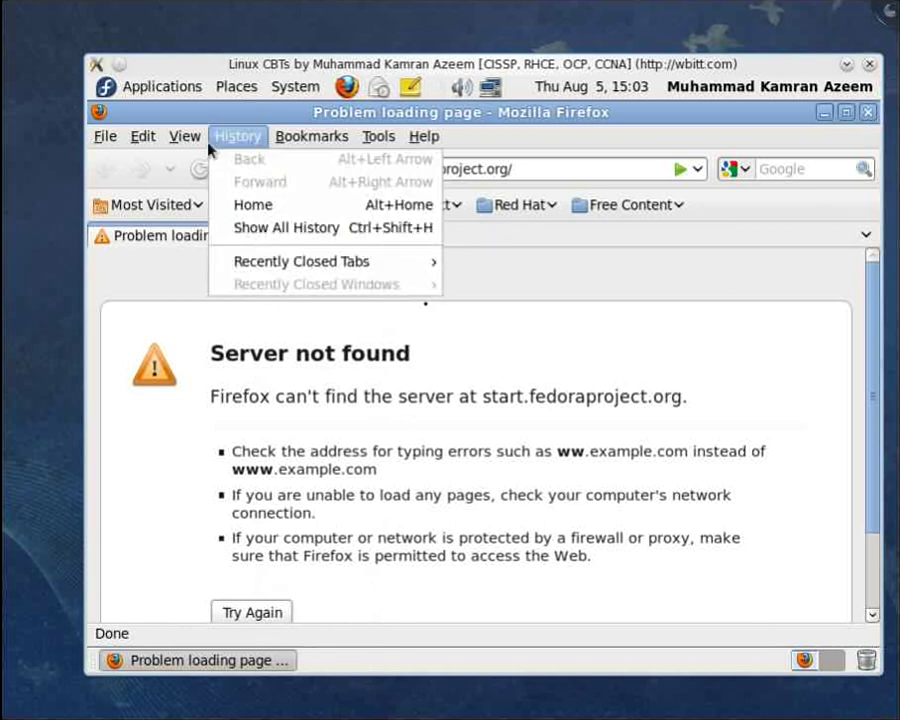
{"action": "mouse_move", "coordinate": [225, 159]}
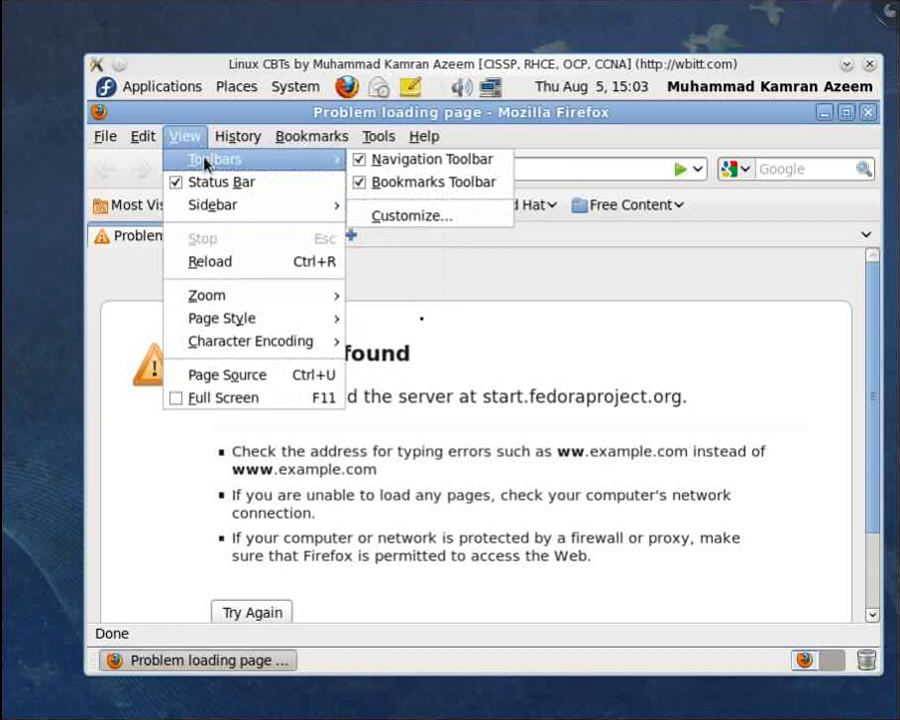
{"action": "left_click", "coordinate": [364, 183]}
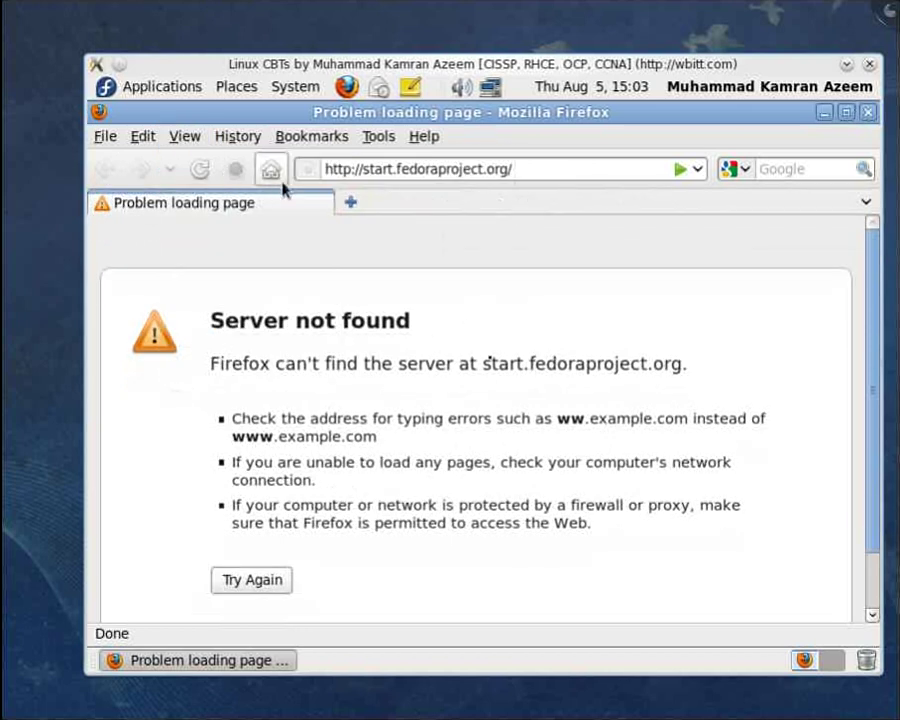
{"action": "right_click", "coordinate": [308, 204]}
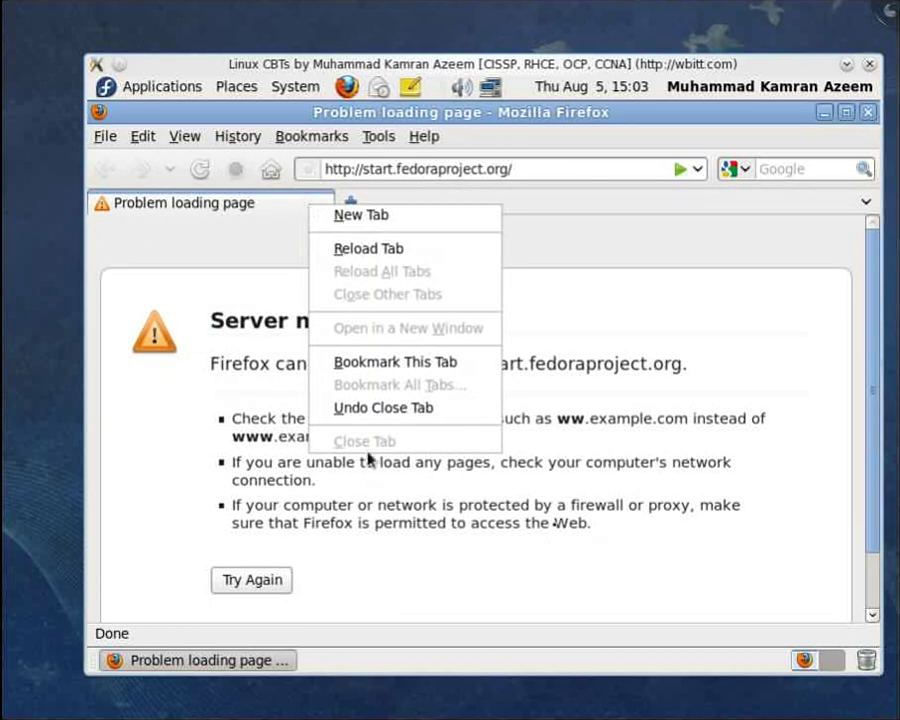
{"action": "left_click", "coordinate": [620, 392]}
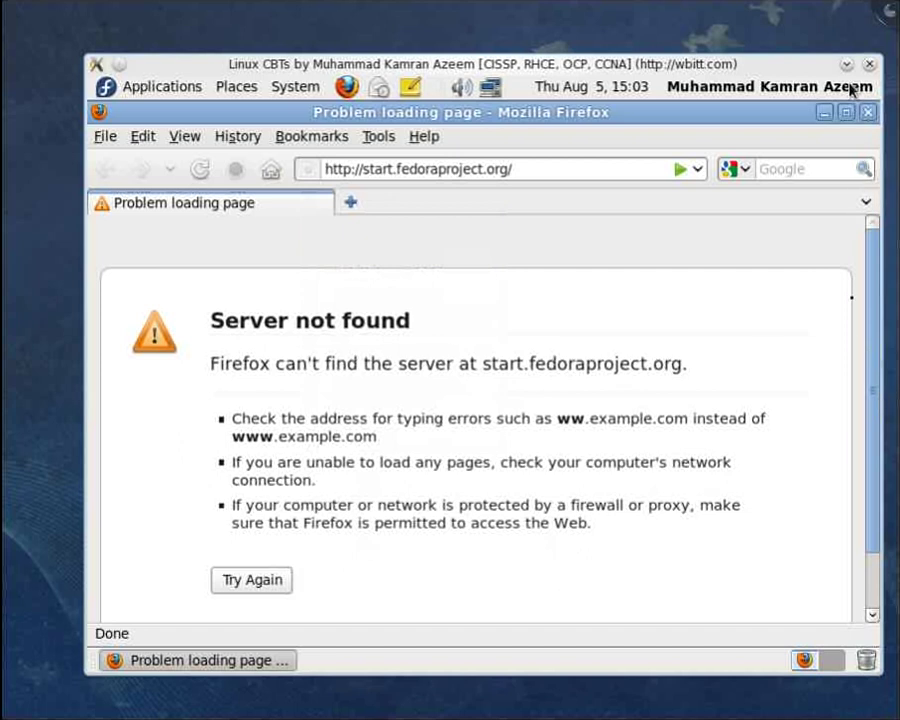
{"action": "left_click", "coordinate": [867, 111]}
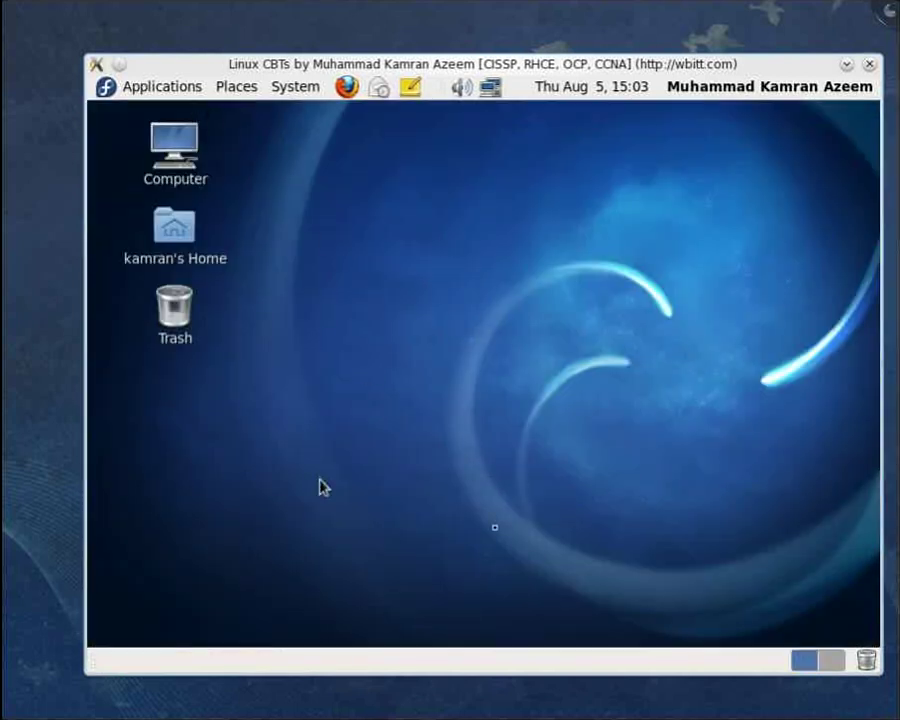
Browse the Applications menu's Graphics, Internet and Office entries, then launch Office > OpenOffice.org Calc
{"action": "left_click", "coordinate": [173, 94]}
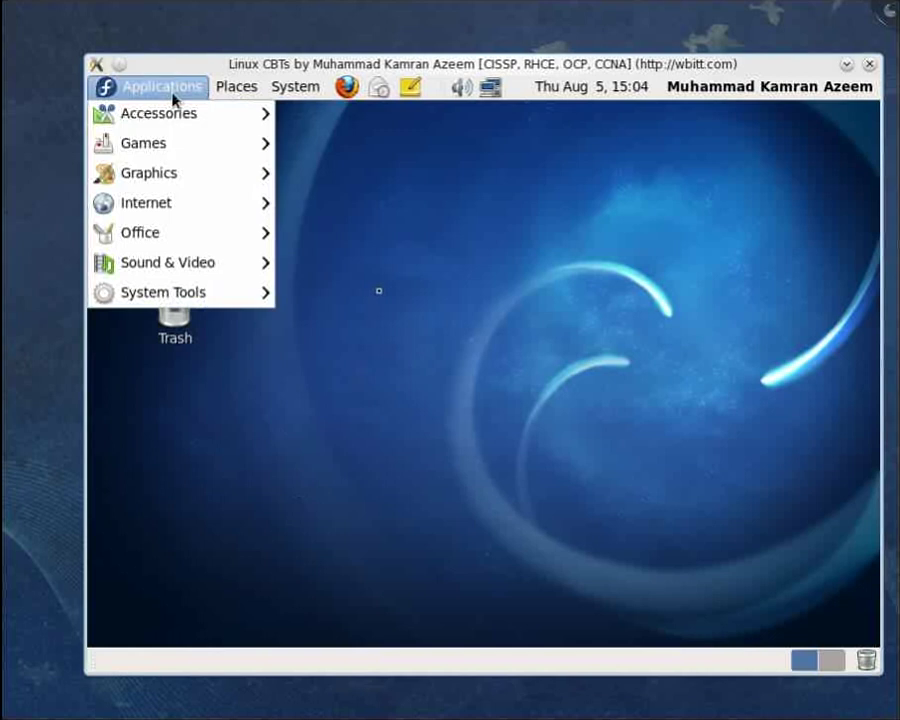
{"action": "mouse_move", "coordinate": [172, 175]}
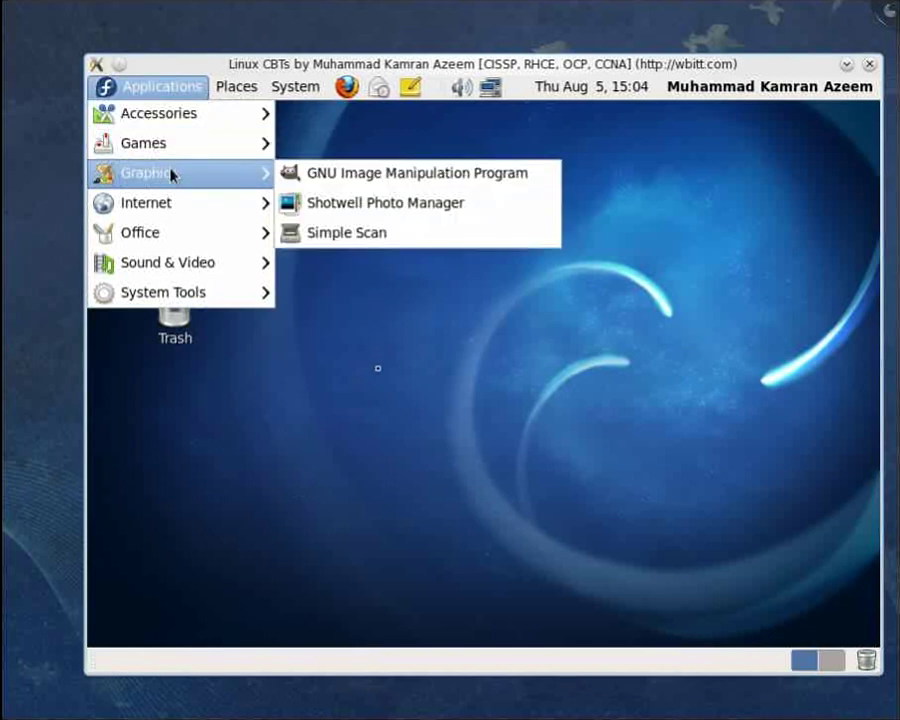
{"action": "left_click", "coordinate": [628, 398]}
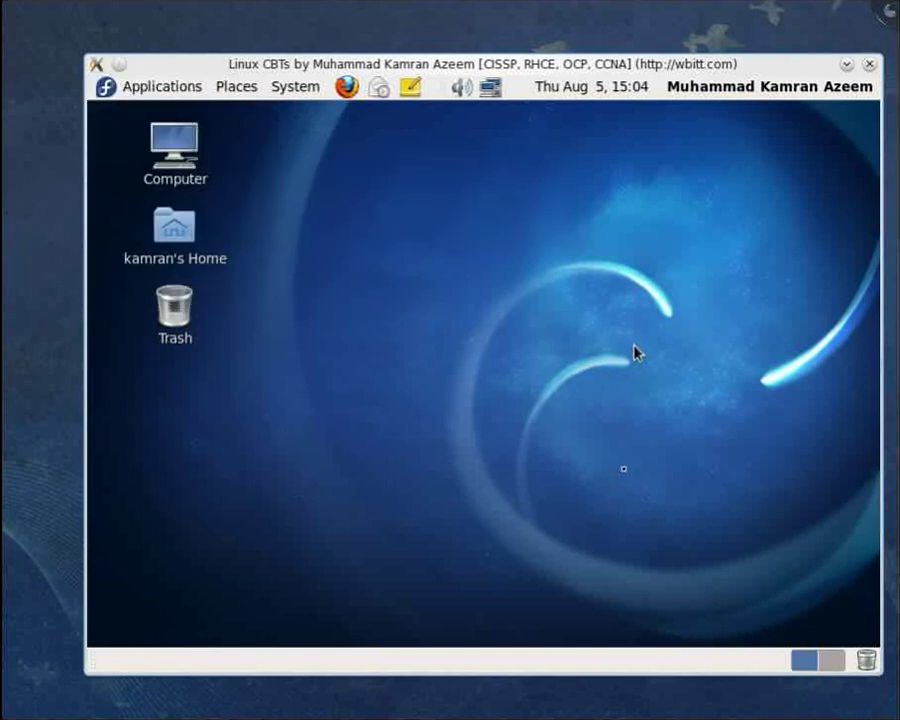
{"action": "left_click", "coordinate": [162, 88]}
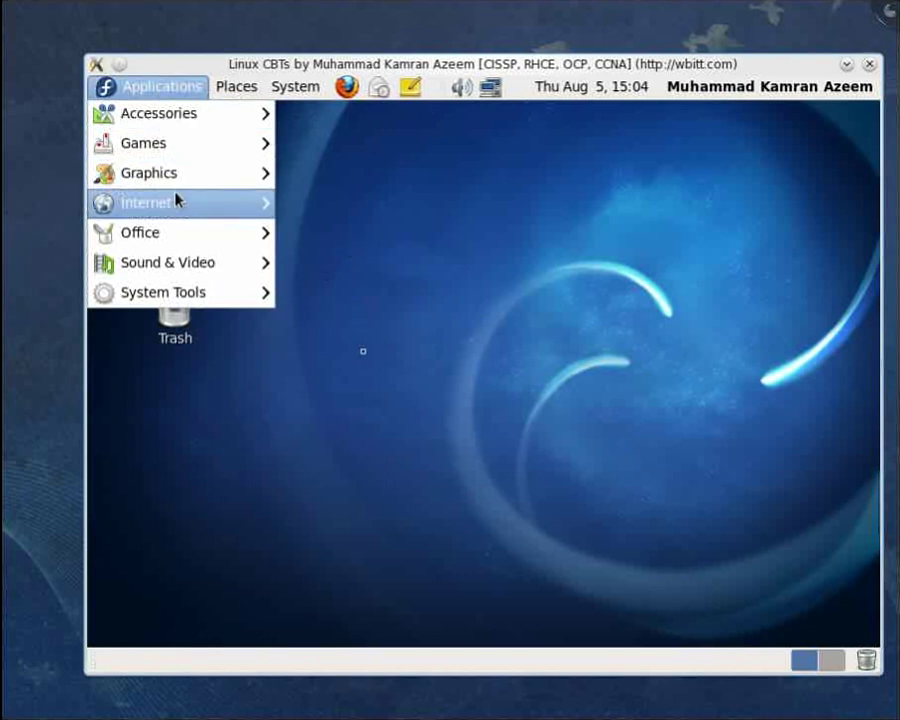
{"action": "mouse_move", "coordinate": [177, 207]}
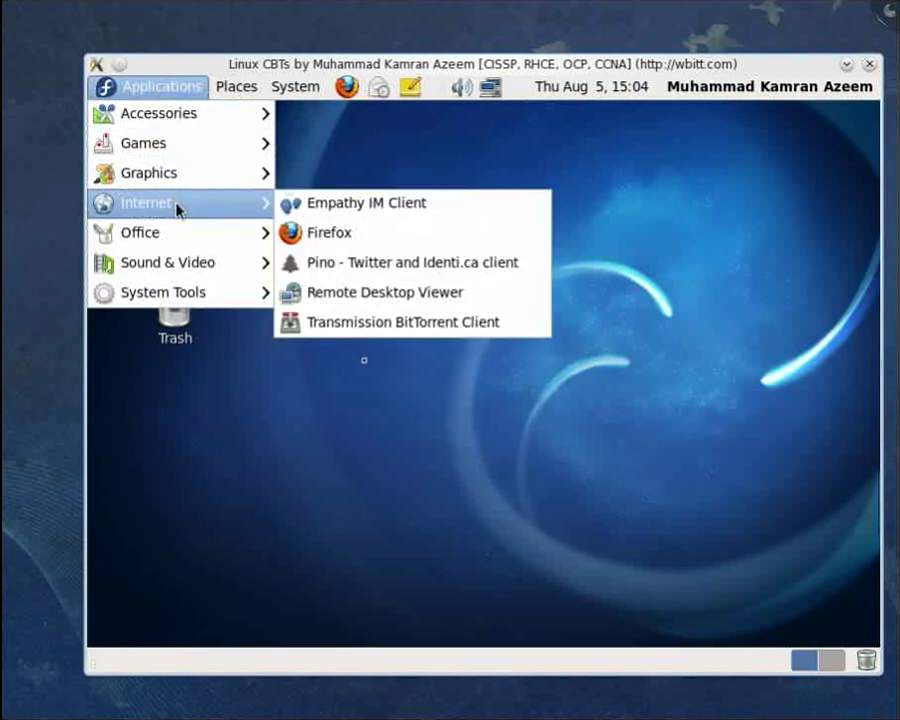
{"action": "mouse_move", "coordinate": [180, 237]}
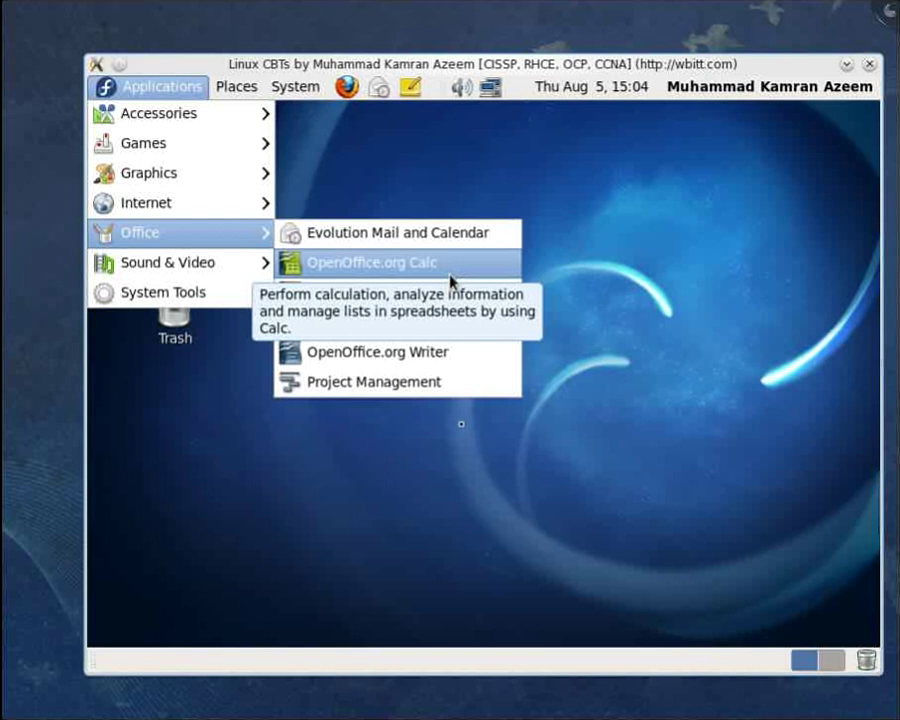
{"action": "left_click", "coordinate": [450, 276]}
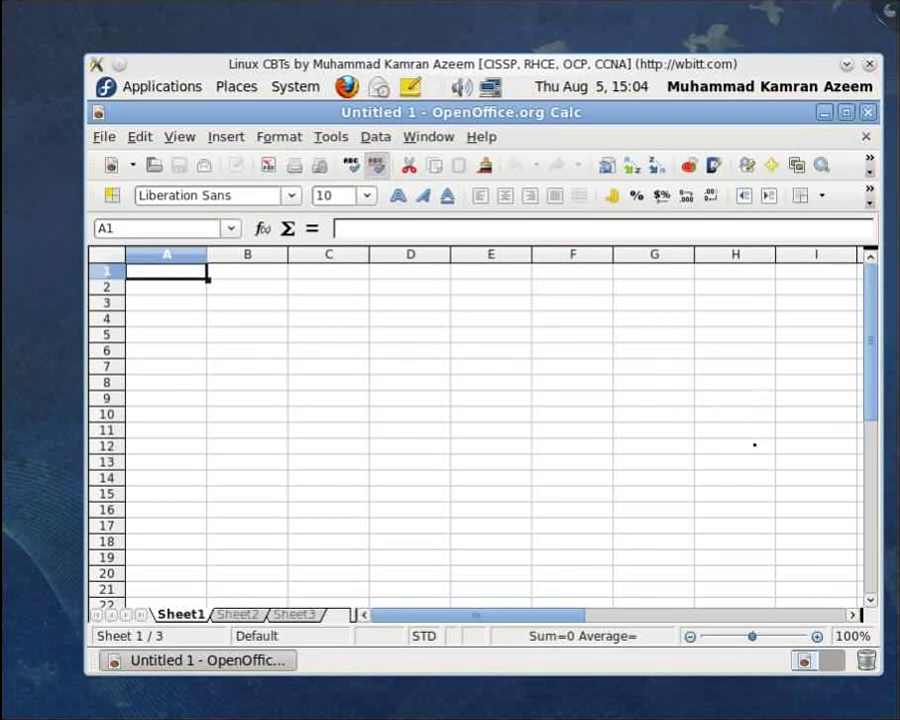
Scroll the blank Untitled 1 spreadsheet, then close OpenOffice.org Calc
{"action": "mouse_move", "coordinate": [873, 283]}
{"action": "left_mouse_down"}
{"action": "mouse_move", "coordinate": [873, 497]}
{"action": "mouse_move", "coordinate": [873, 280]}
{"action": "left_mouse_up"}
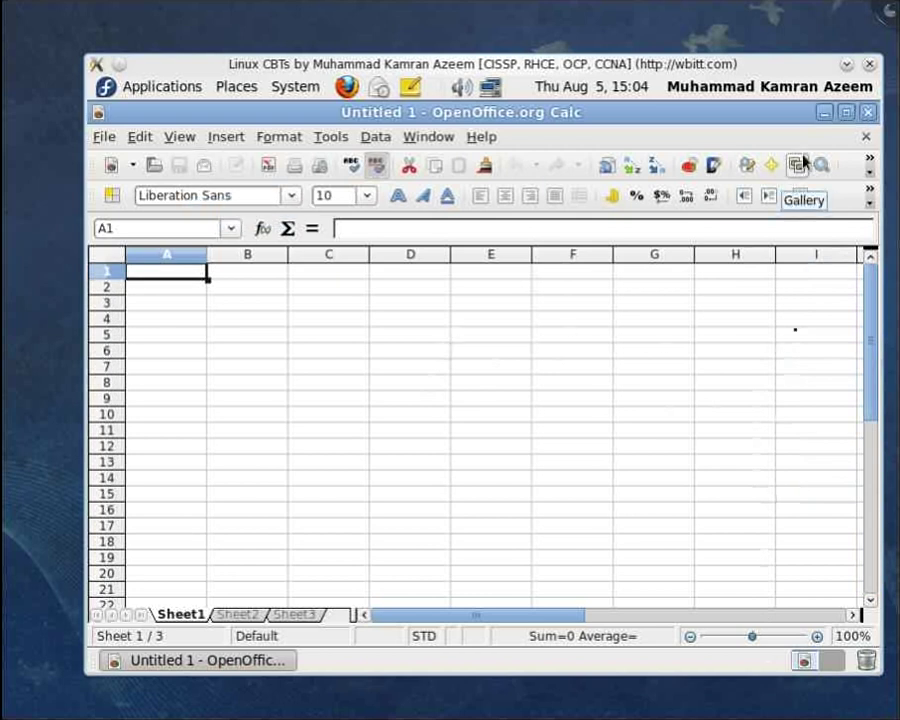
{"action": "left_click", "coordinate": [867, 113]}
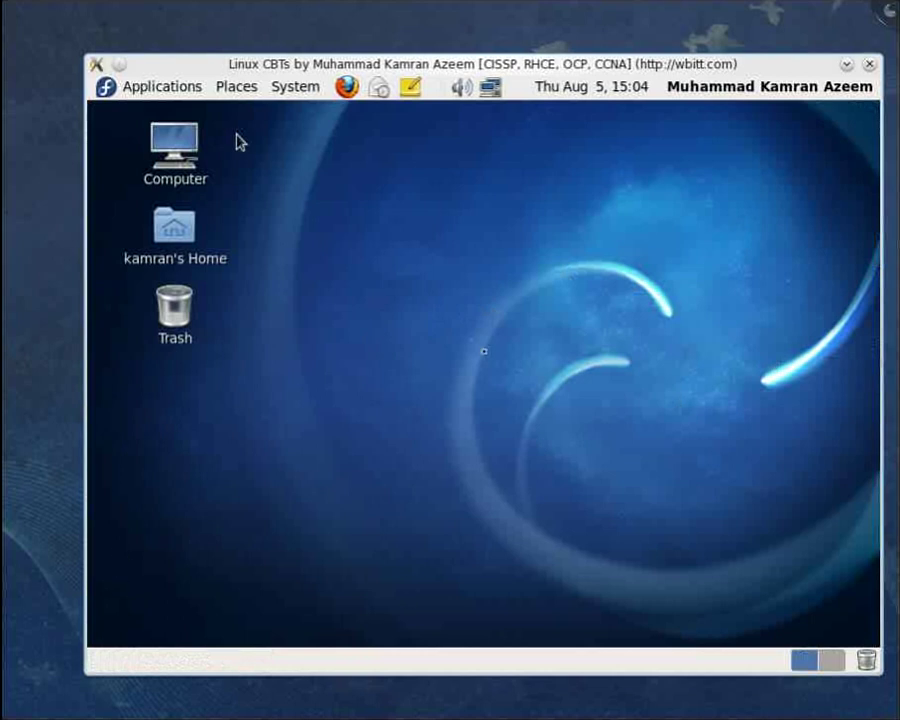
{"action": "left_click", "coordinate": [181, 92]}
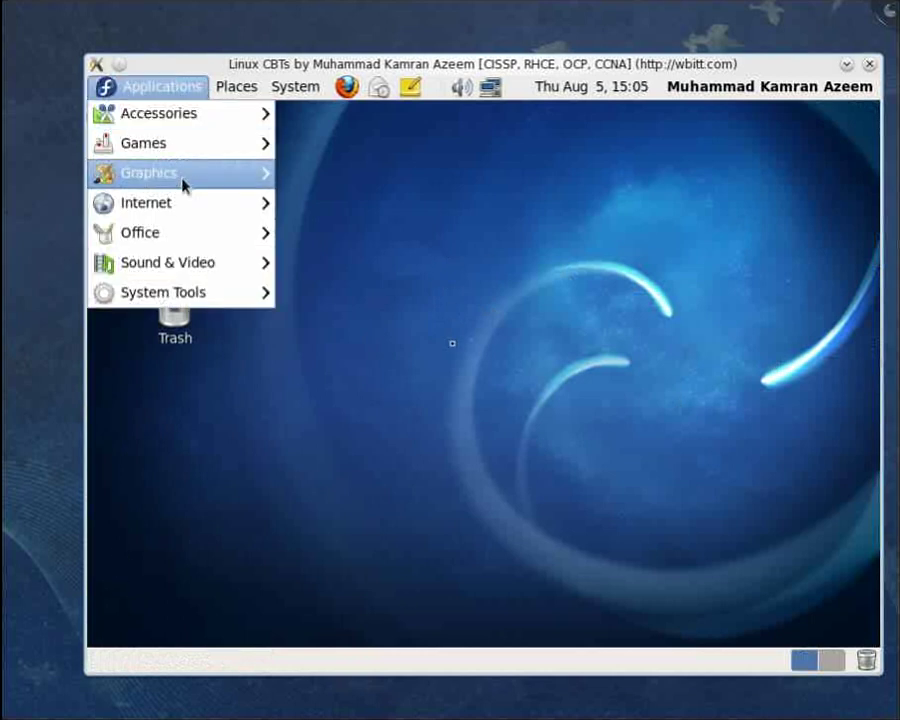
{"action": "mouse_move", "coordinate": [188, 266]}
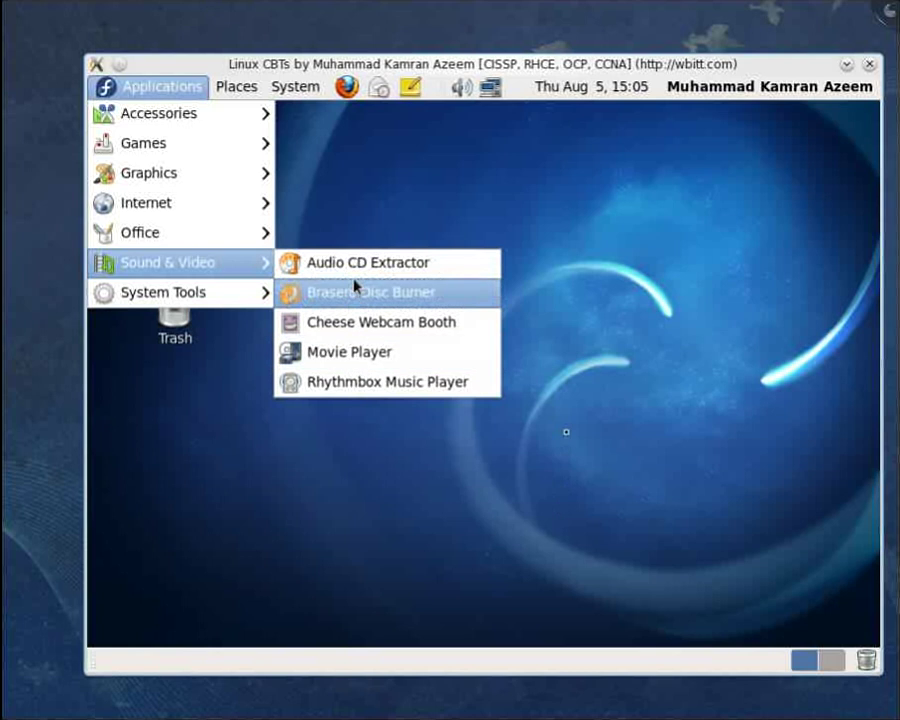
{"action": "left_click", "coordinate": [705, 152]}
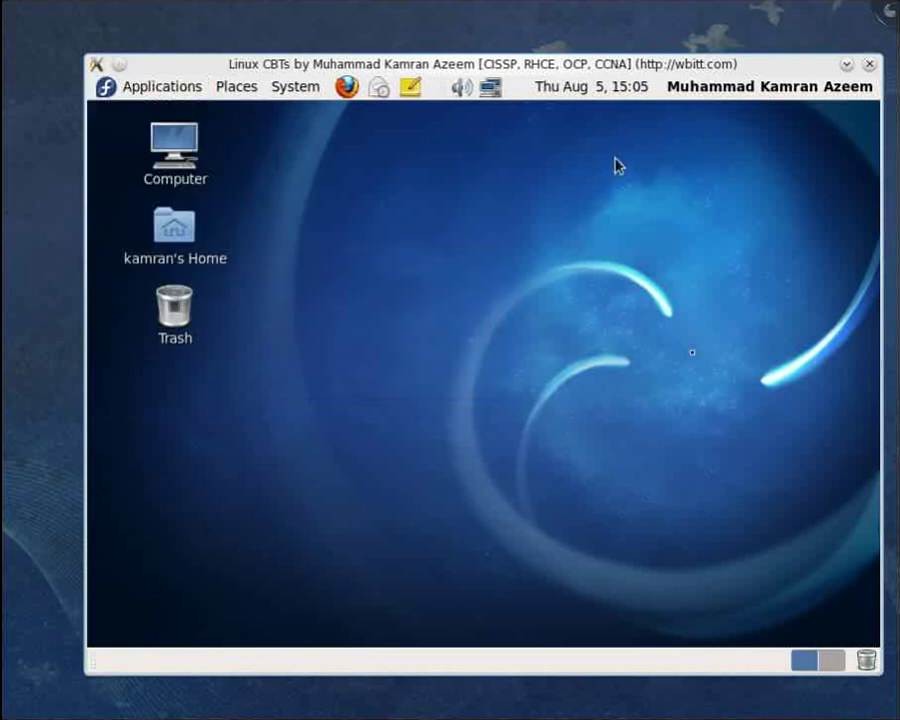